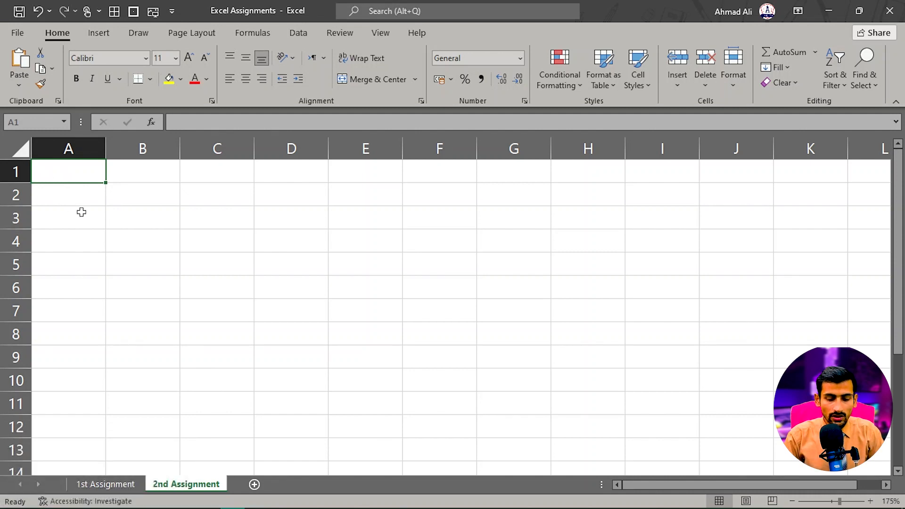
- Enter "Ahmad Shorthand and Computer Academy Kamalia®" in A1 and "Marks Schedule (Class P.G to 8th)" in A2
text(A)
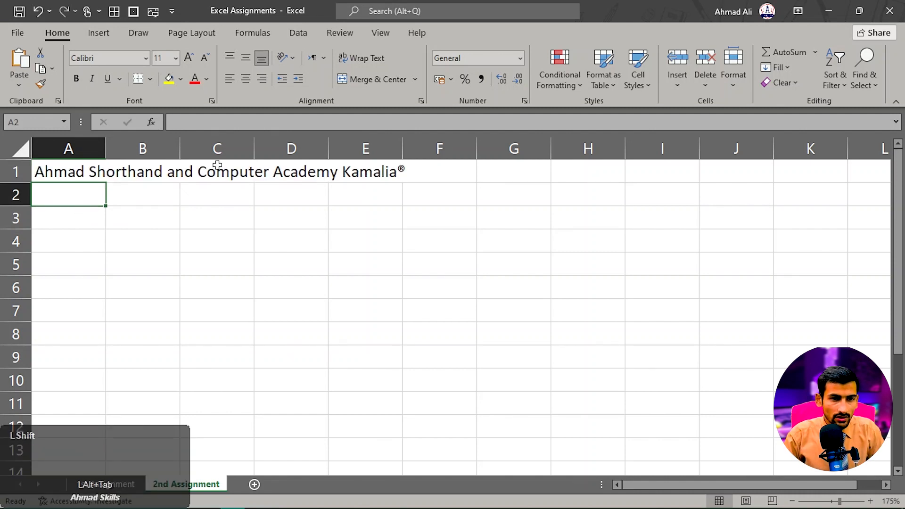
text(Marks S)
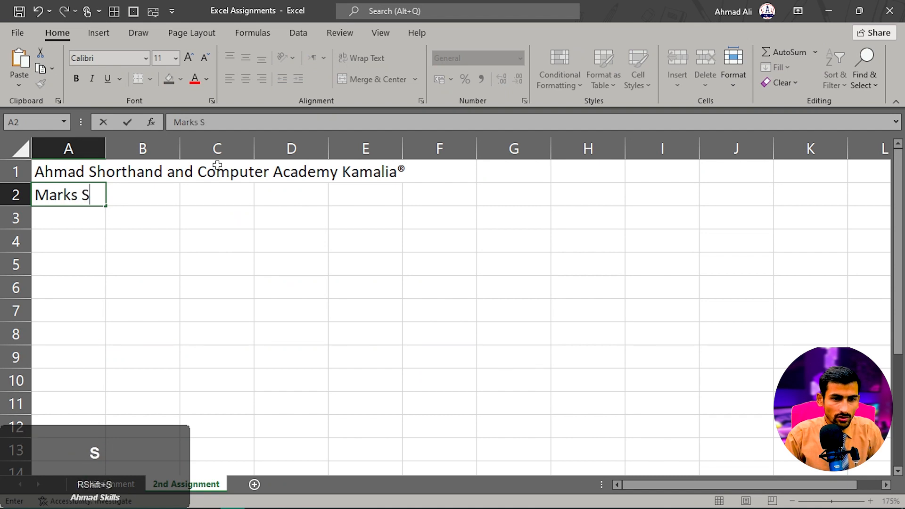
text(chedule (Class P.G to 8th))
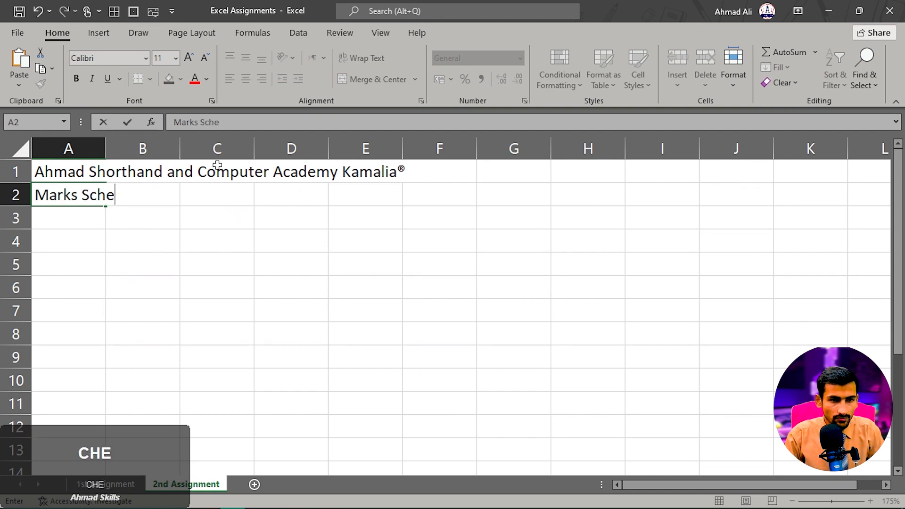
key(Return)
- Format the "th" of "8th" in the A2 title as superscript
click(84, 194)
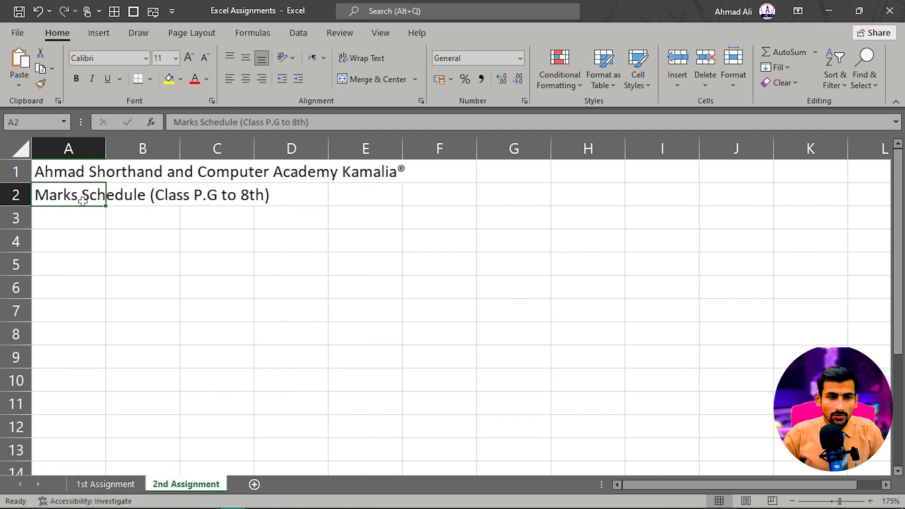
click(66, 217)
drag(52, 177, 53, 218)
click(86, 212)
click(138, 195)
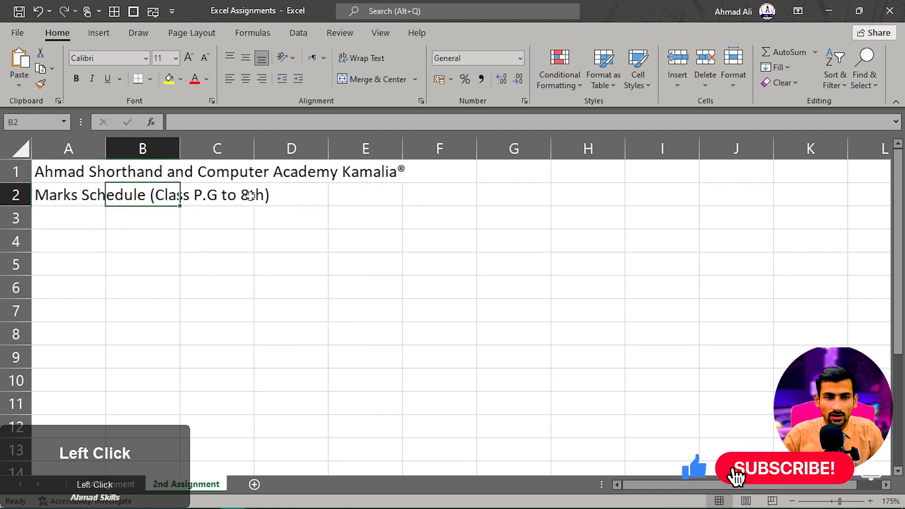
click(81, 200)
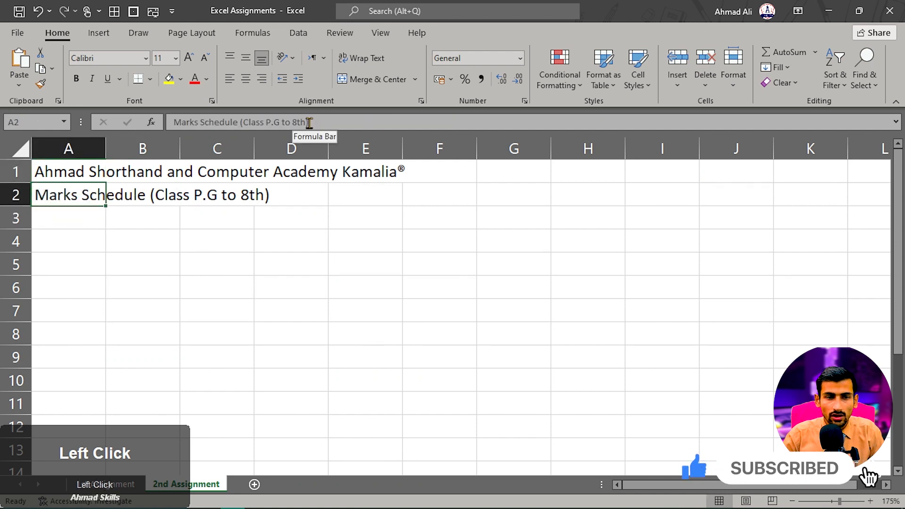
drag(306, 123, 301, 122)
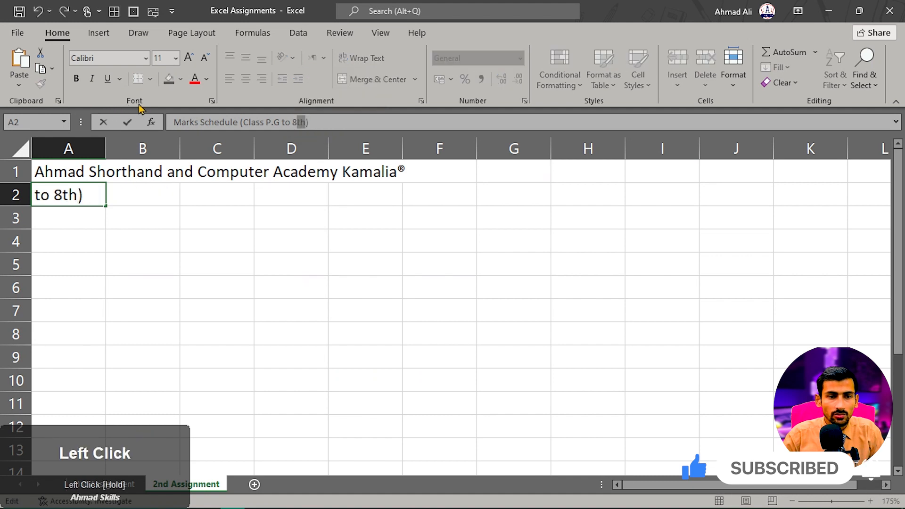
click(213, 102)
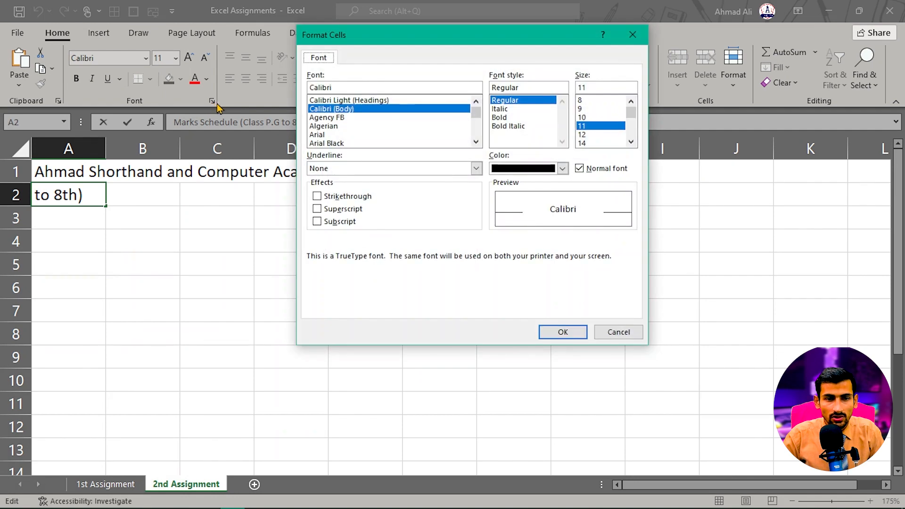
click(317, 209)
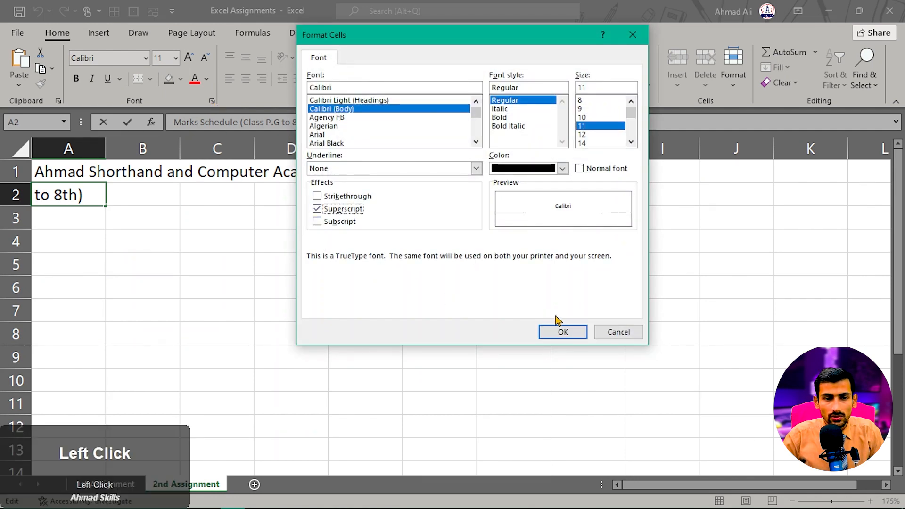
click(563, 332)
click(295, 292)
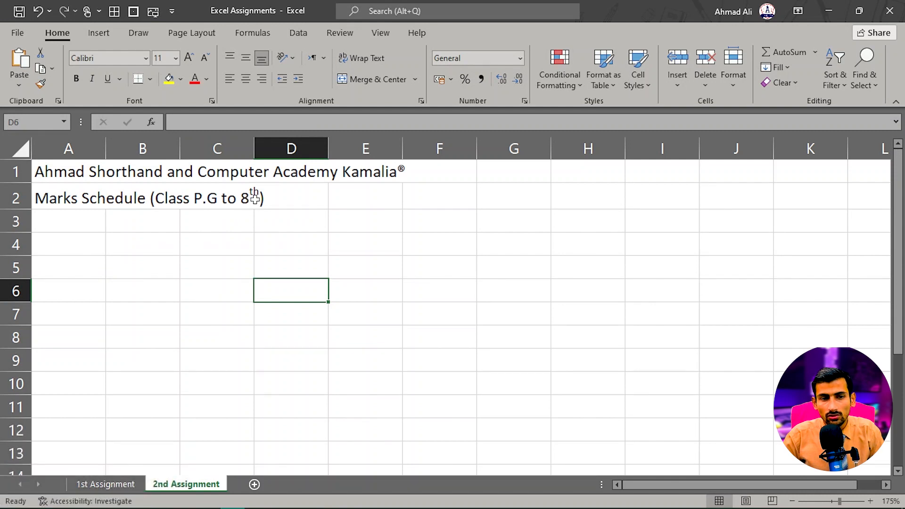
- Switch to the marks schedule document in Word and examine its title and first table headings
key(alt+Tab)
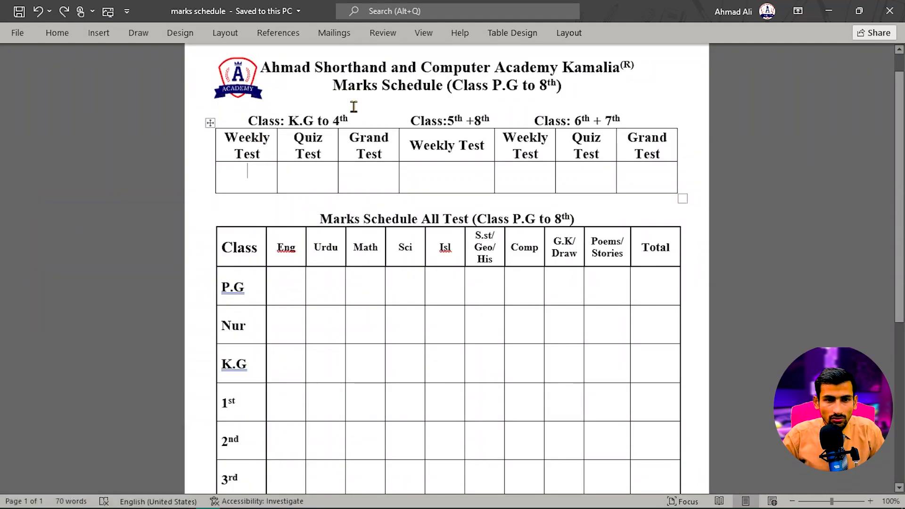
scroll(351, 105, up, 6)
scroll(350, 104, up, 2)
scroll(325, 199, up, 3)
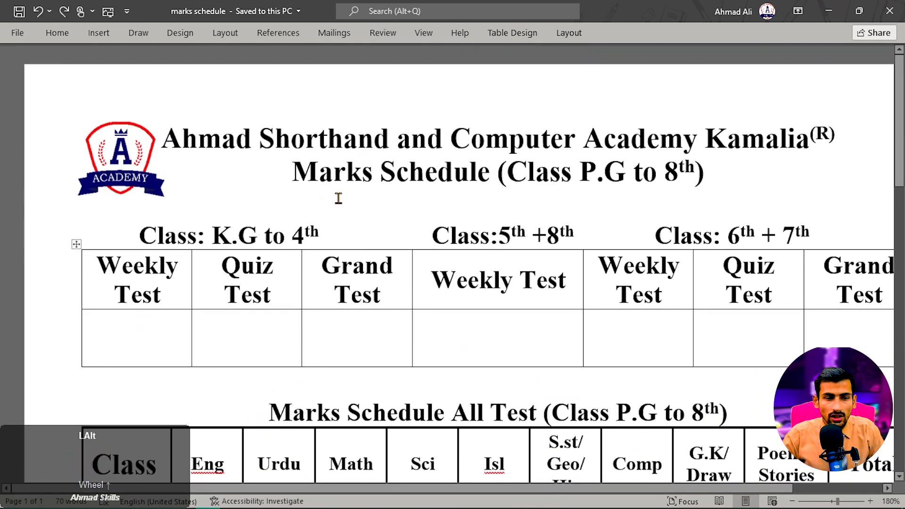
key(alt)
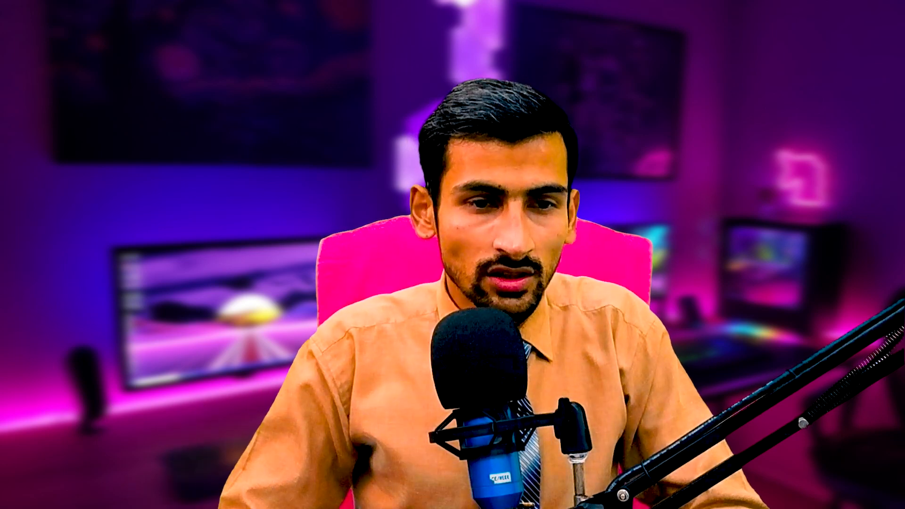
- Return to the Excel sheet and, following the Word document, enter "Class: K.G to 4th" in A4 and "Weekly Test" in A5
key(alt+Tab)
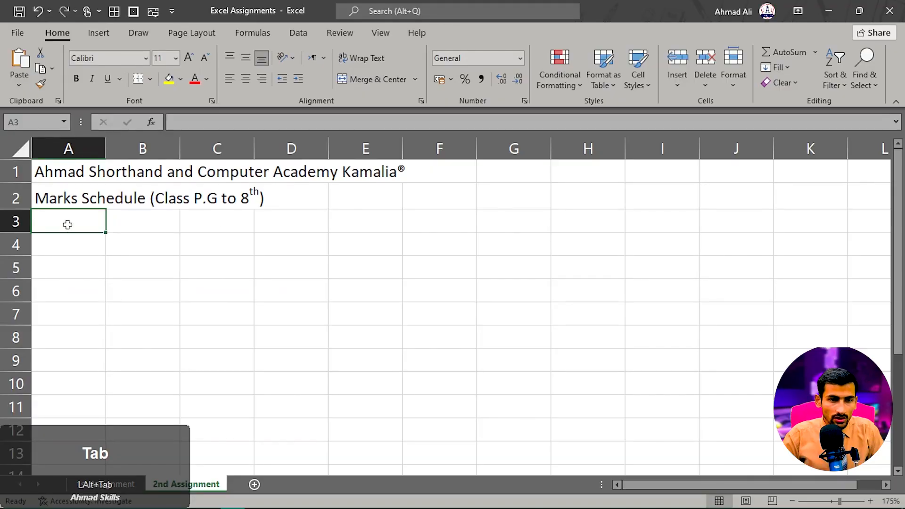
click(67, 225)
click(63, 237)
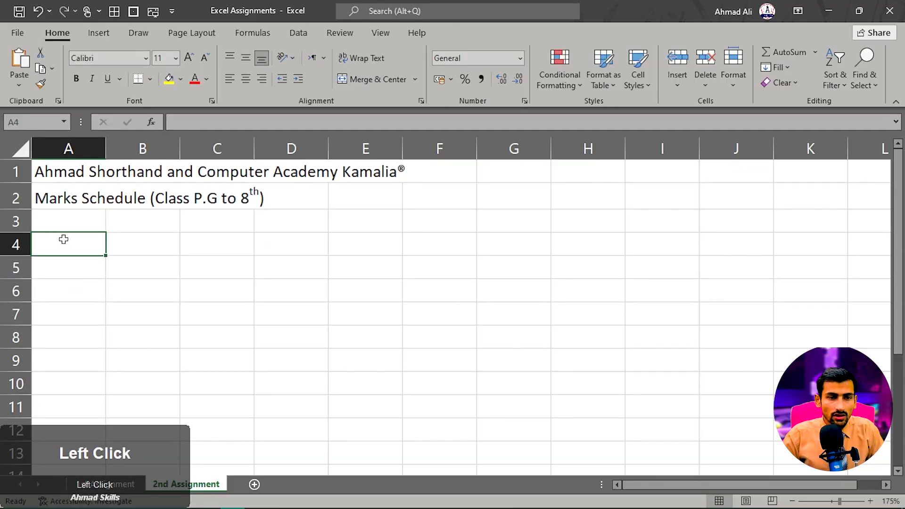
click(62, 220)
click(64, 243)
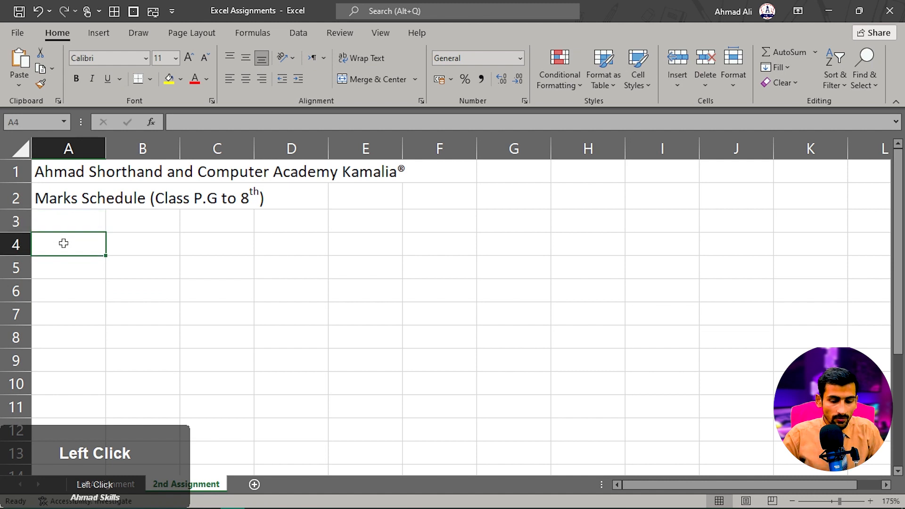
key(alt+Tab)
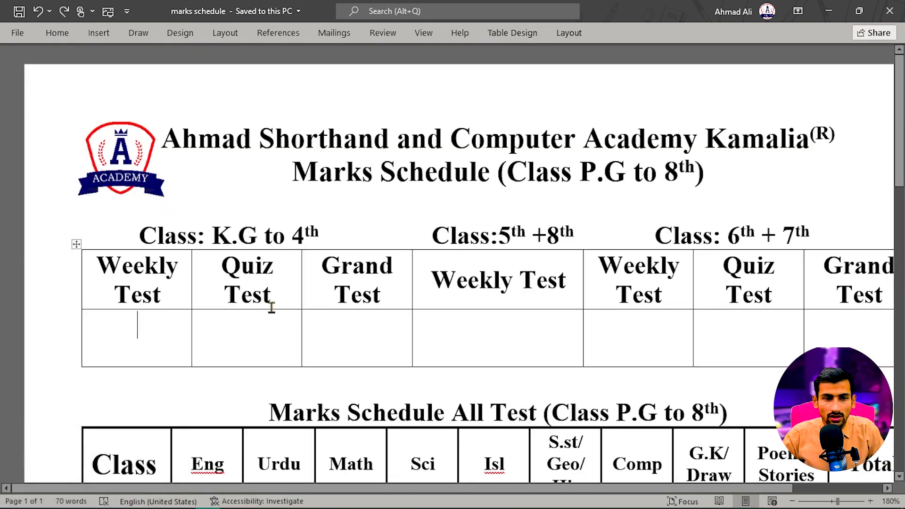
key(alt+Tab)
key(Return)
text(Weekly Test)
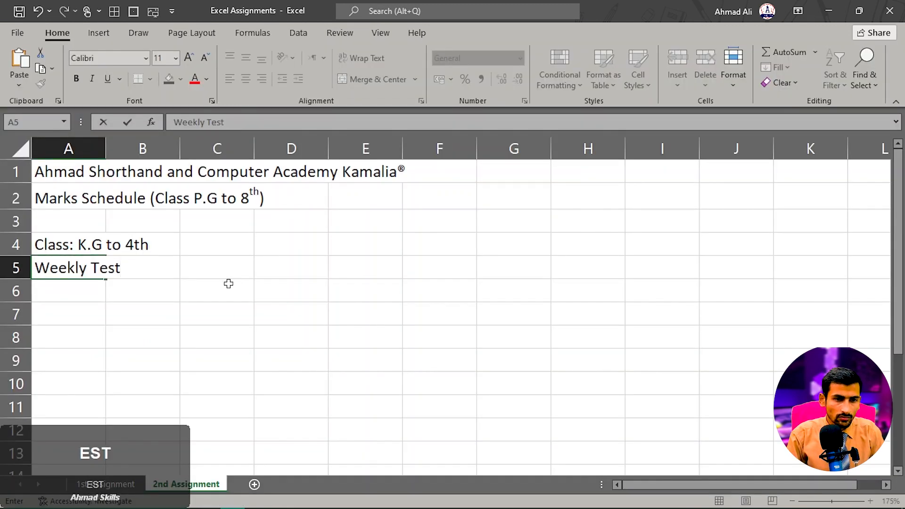
- Enter the second table's title "Marks Schedule All Test (Class P.G to 8th)" in A8
key(Return)
key(Return)
key(Return)
text(Marks Schedule All Test (Class P.G to 8th))
drag(228, 283, 224, 275)
click(139, 337)
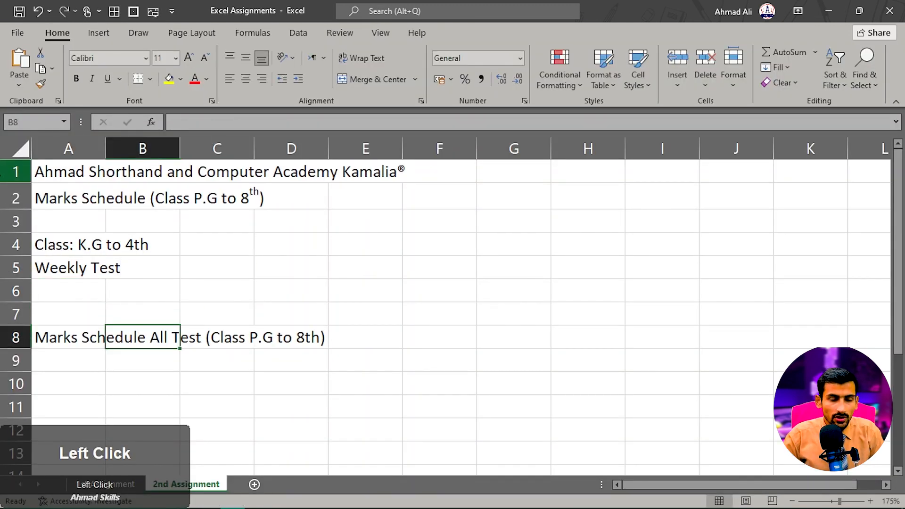
- Compare the headings entered in column A with the table layout of the marks schedule document in Word
click(55, 249)
double_click(144, 222)
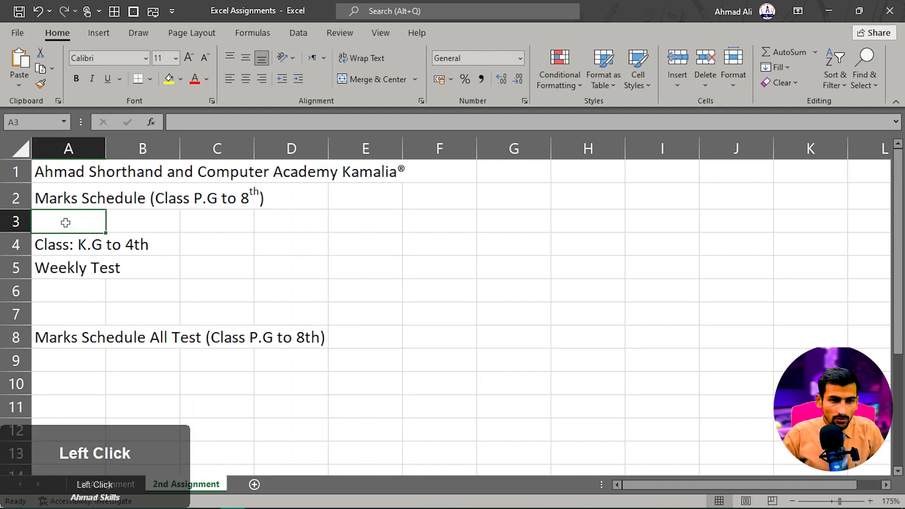
click(70, 244)
click(68, 177)
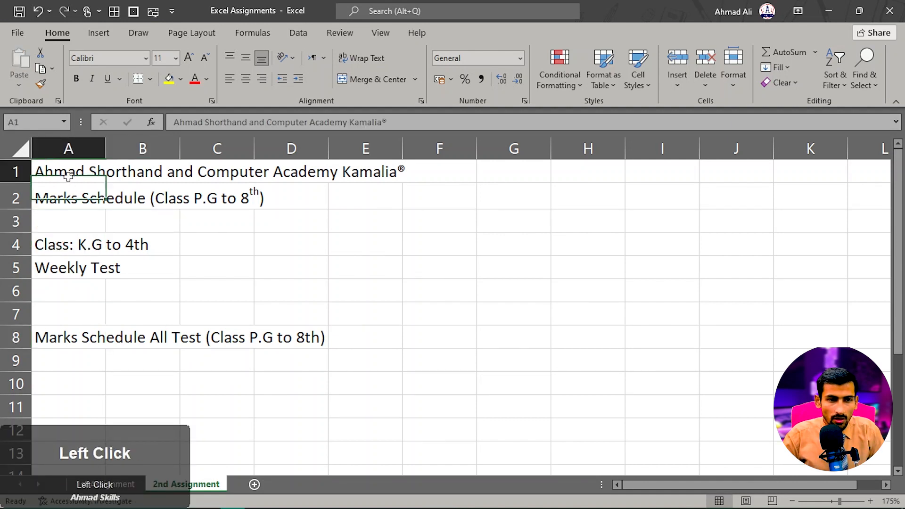
click(71, 195)
click(66, 215)
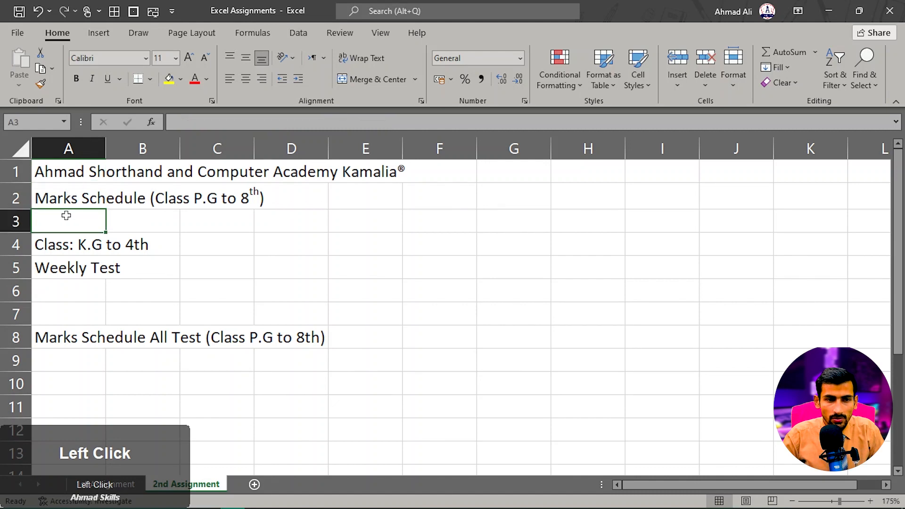
click(68, 244)
key(alt+Tab)
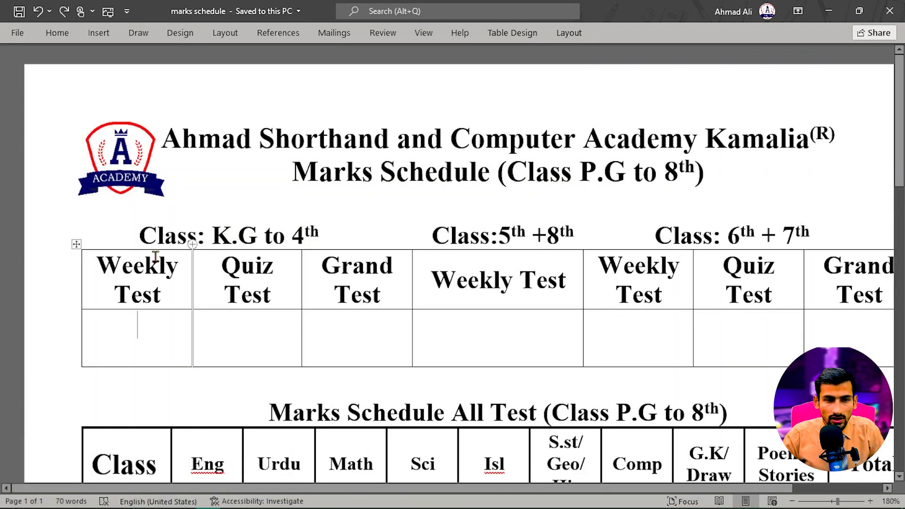
click(143, 269)
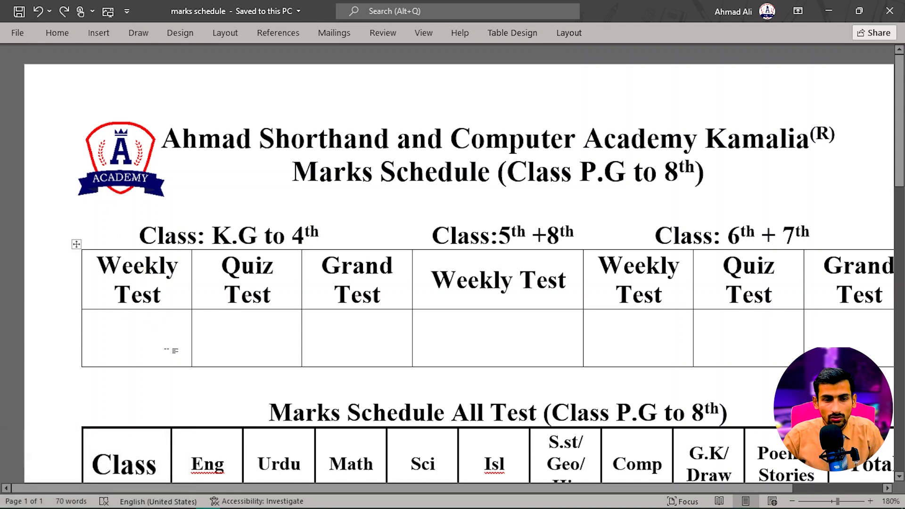
click(158, 391)
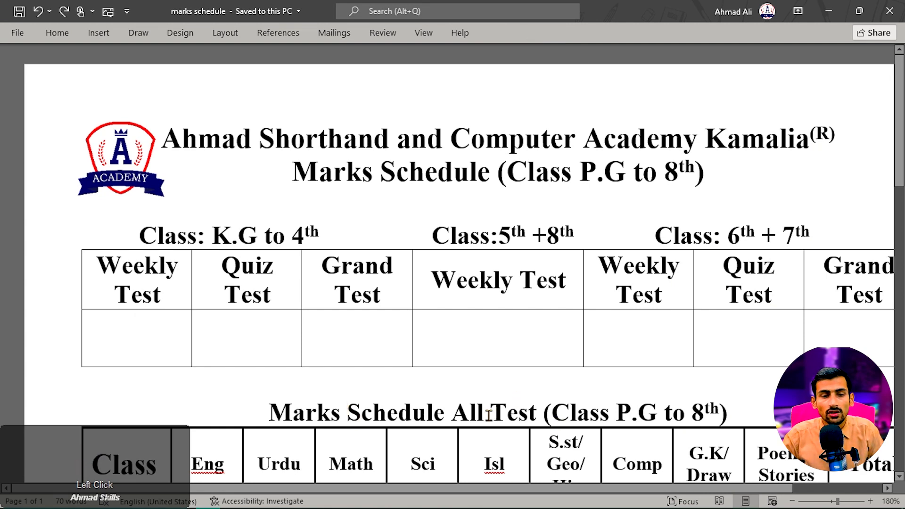
- Switch back to Excel and format the "th" of "8th" in the A8 title as superscript
key(alt+Tab)
click(109, 275)
click(78, 343)
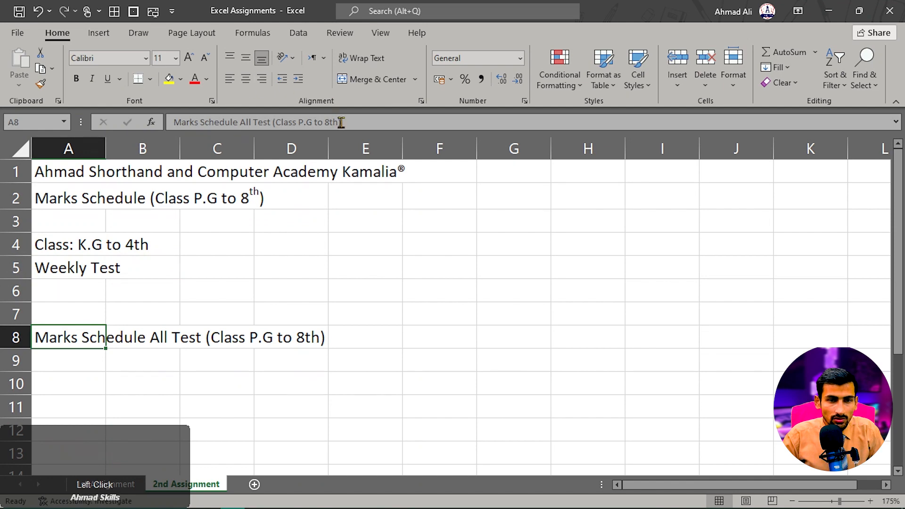
drag(338, 122, 329, 123)
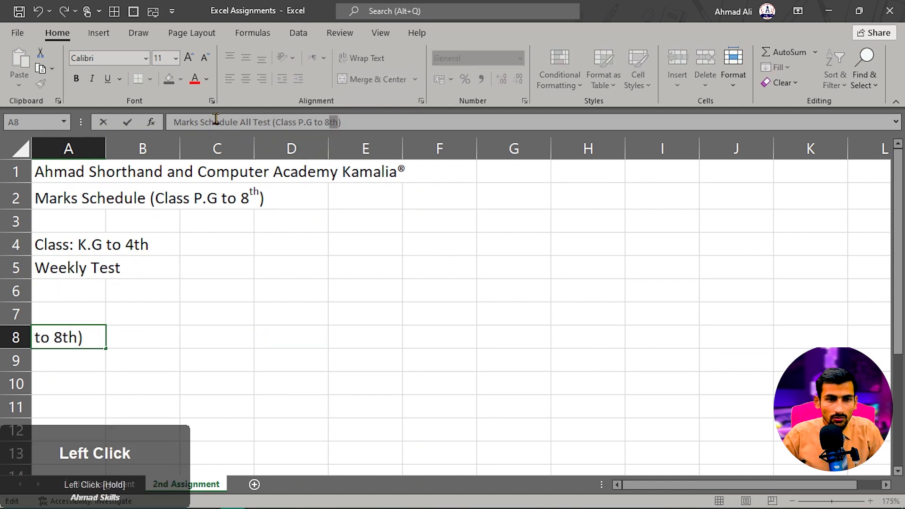
click(211, 101)
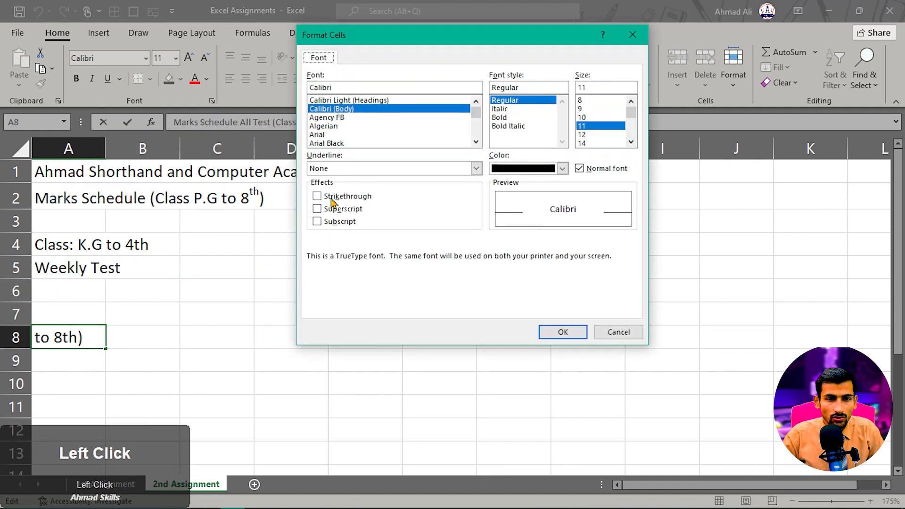
click(324, 209)
click(562, 332)
click(259, 344)
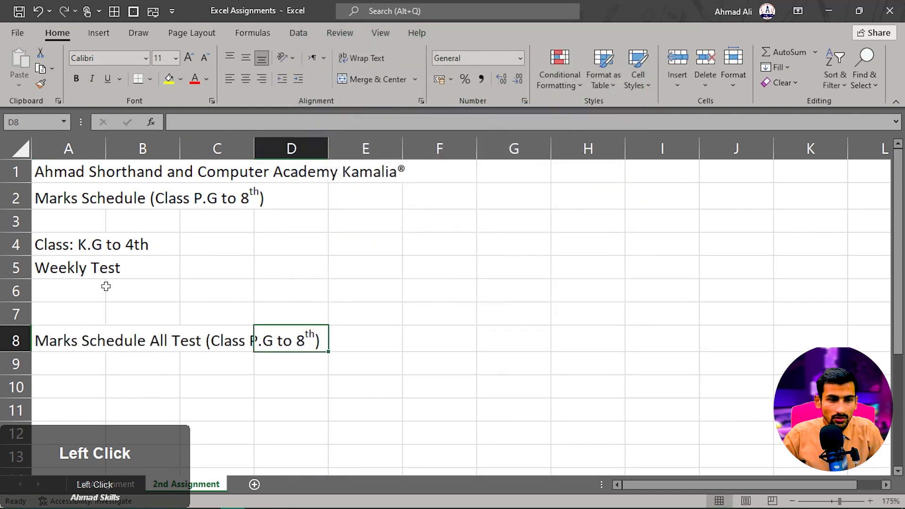
- Format the "th" of "4th" in the A4 class heading as superscript
click(127, 246)
click(71, 251)
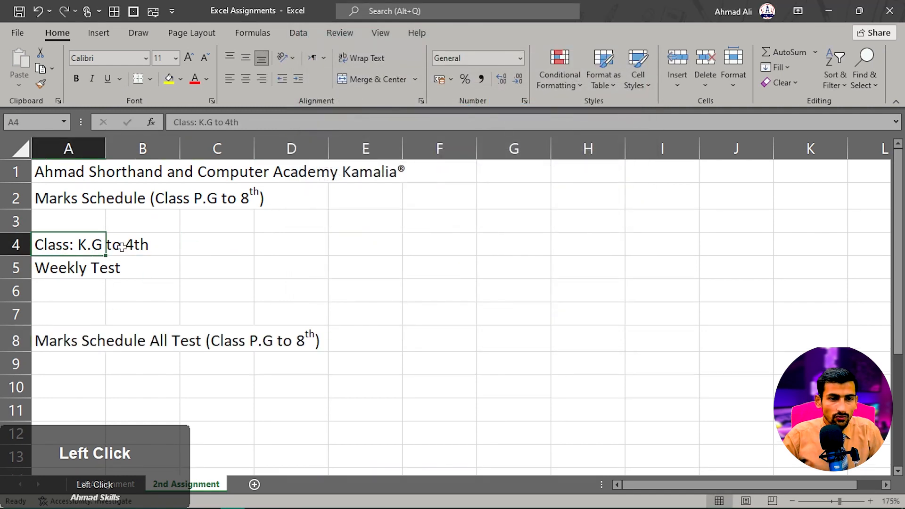
click(240, 123)
drag(239, 124, 207, 108)
click(211, 101)
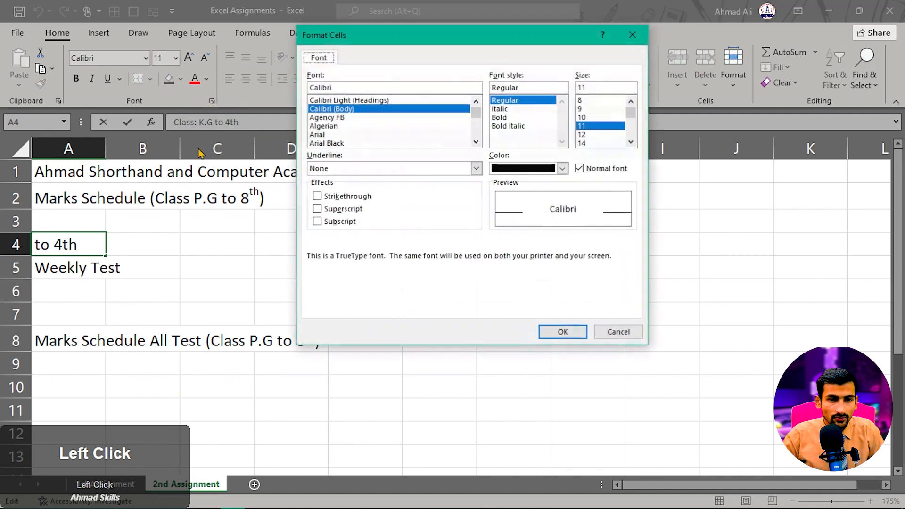
click(348, 209)
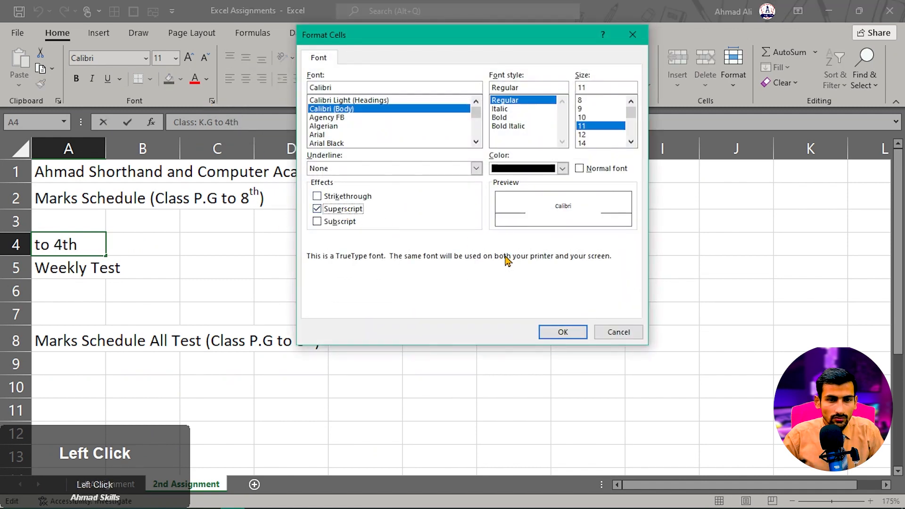
click(569, 332)
click(378, 416)
- Following the Word document, fill row 9 with headings Class, Eng, Urdu, Math, Sci, Isl, S.st/ Geo/ His, Comp, G.K/ Draw, Poems/ Stories, Total
scroll(273, 318, down, 1)
click(89, 307)
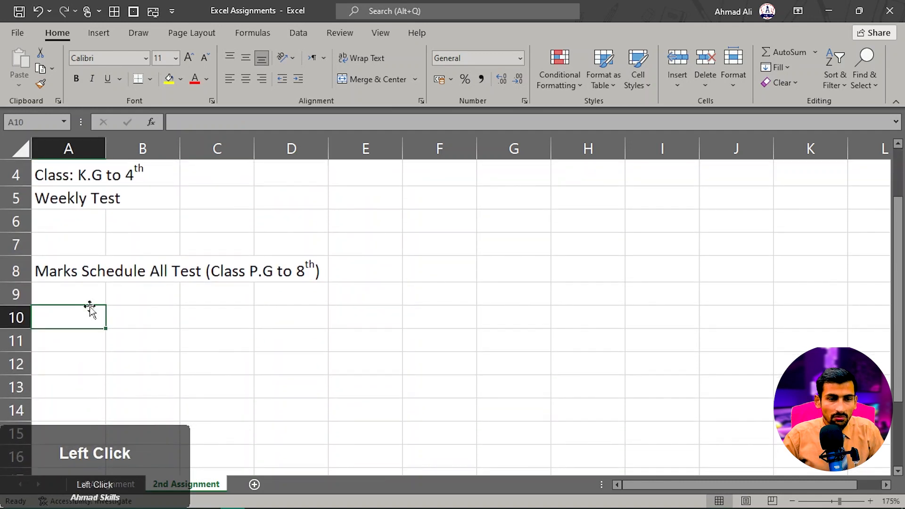
click(103, 294)
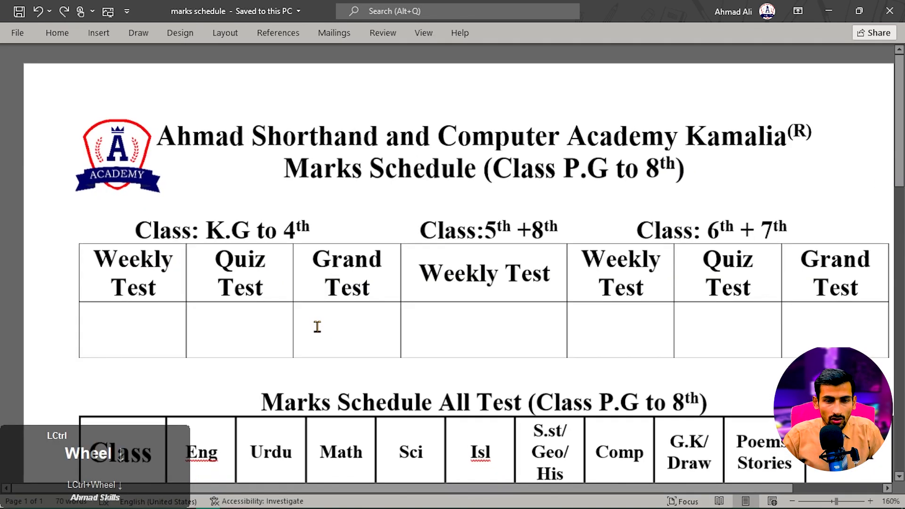
scroll(318, 323, down, 3)
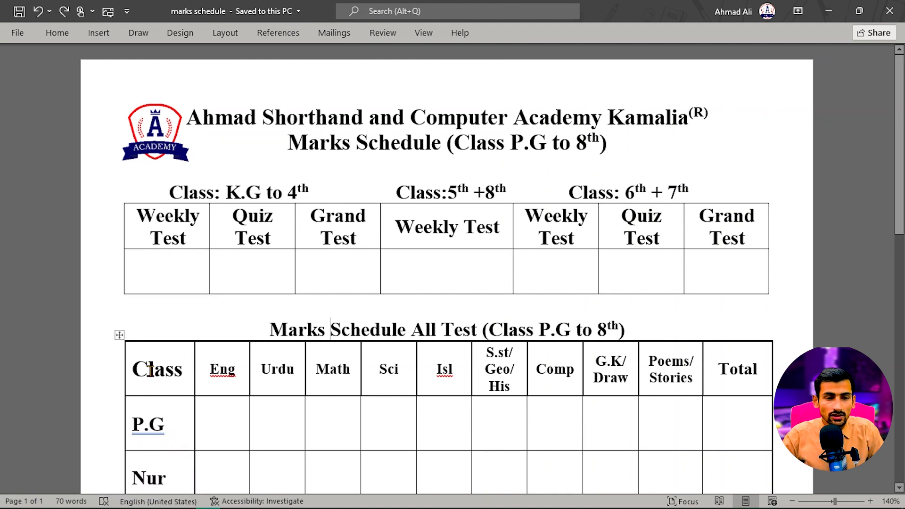
key(alt+Tab)
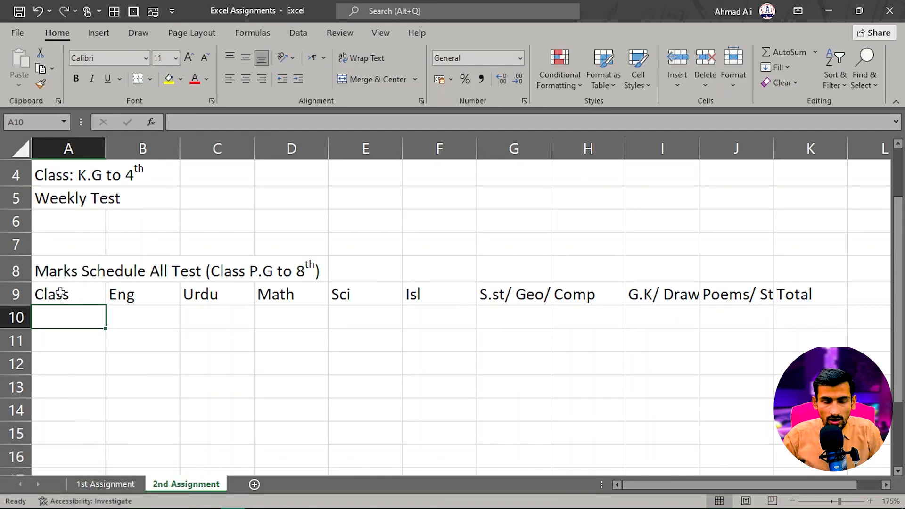
- Apply borders to all cells of the heading row A9:K9
drag(65, 293, 807, 294)
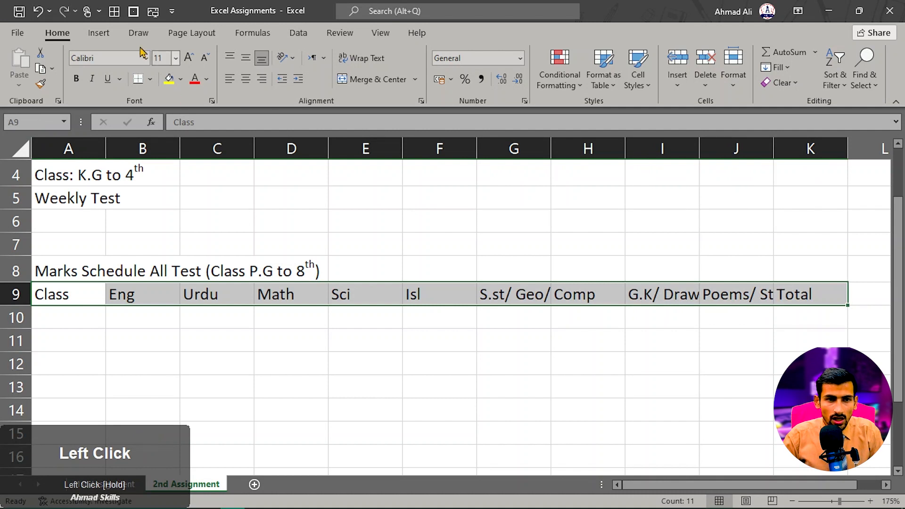
click(114, 14)
click(323, 242)
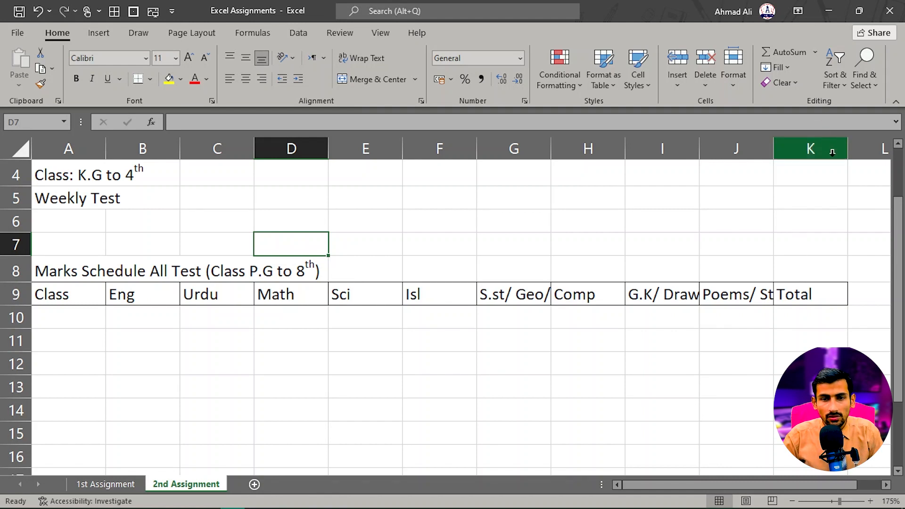
click(832, 152)
click(810, 221)
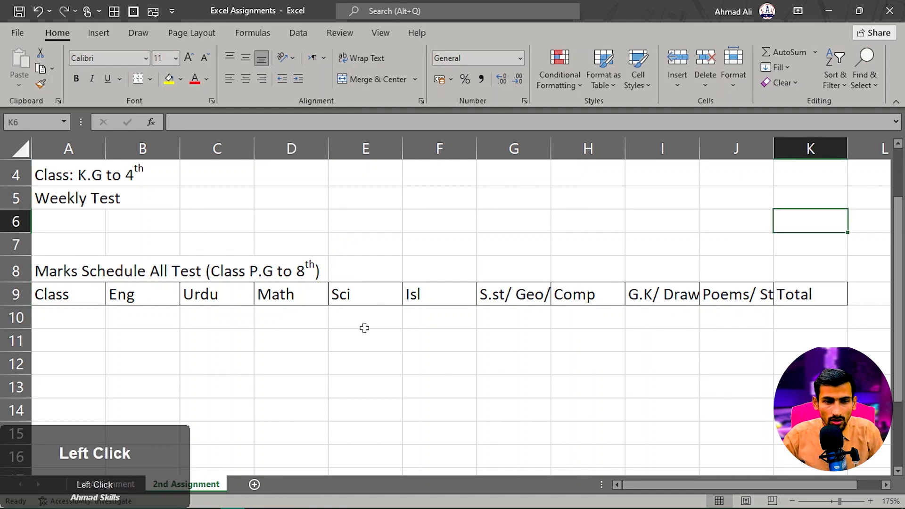
- Check the heading layout in the Word document, try Wrap Text on the S.st/ Geo/ His heading in G9, and undo it
click(501, 295)
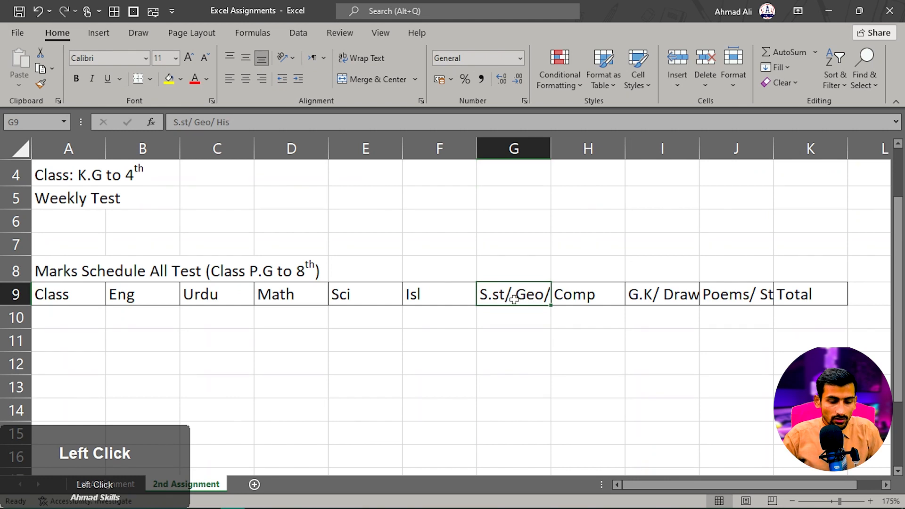
key(alt+Tab)
scroll(490, 368, down, 2)
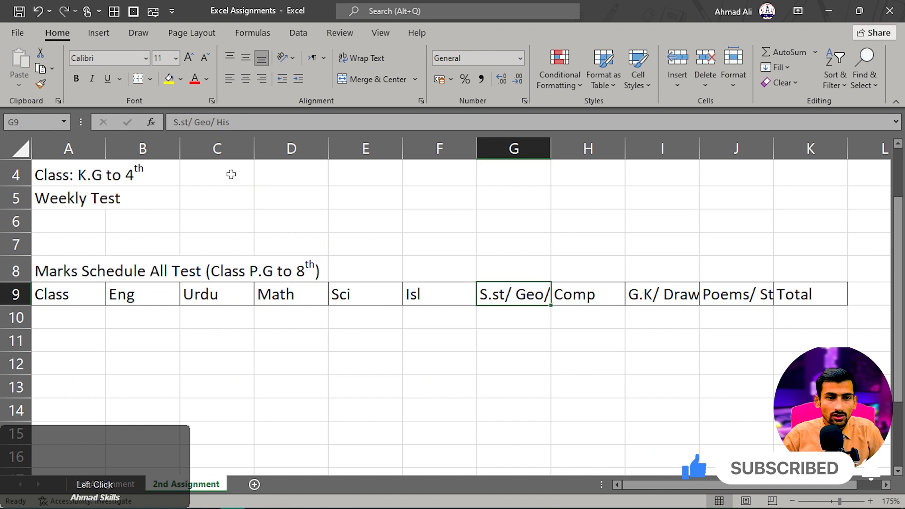
click(268, 221)
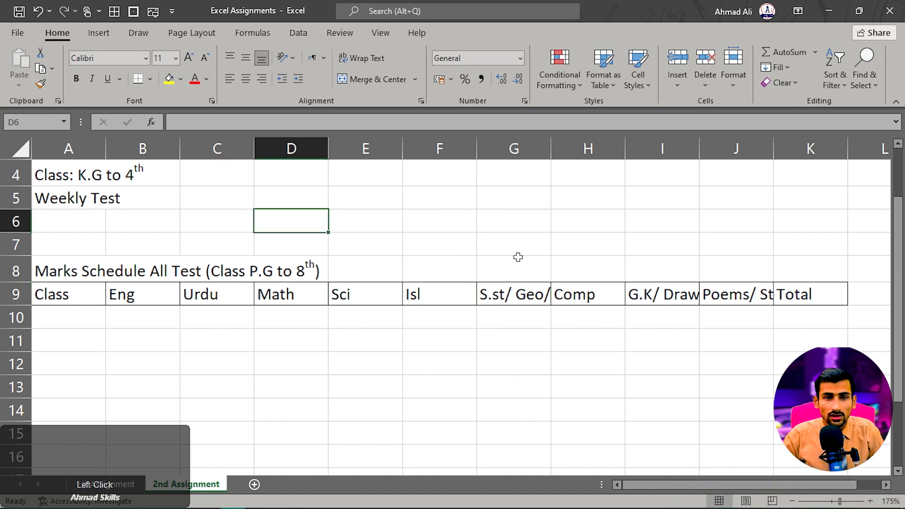
click(526, 296)
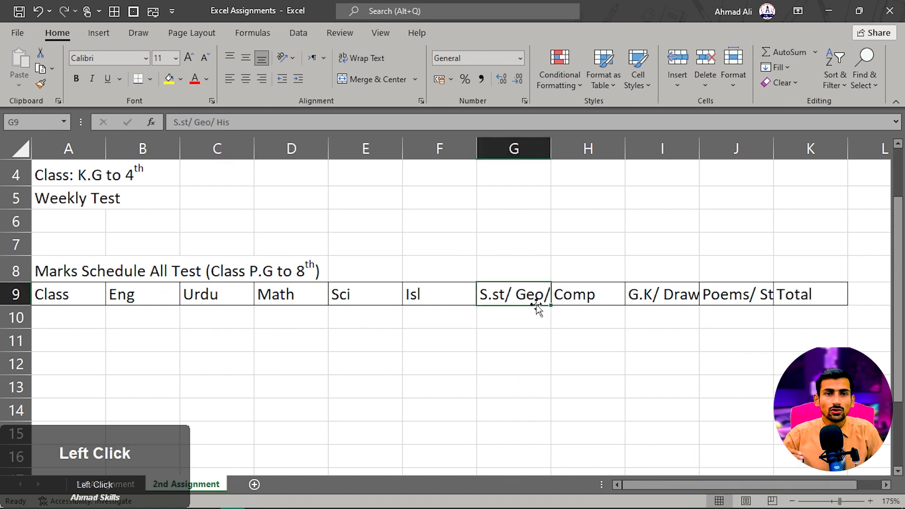
click(358, 62)
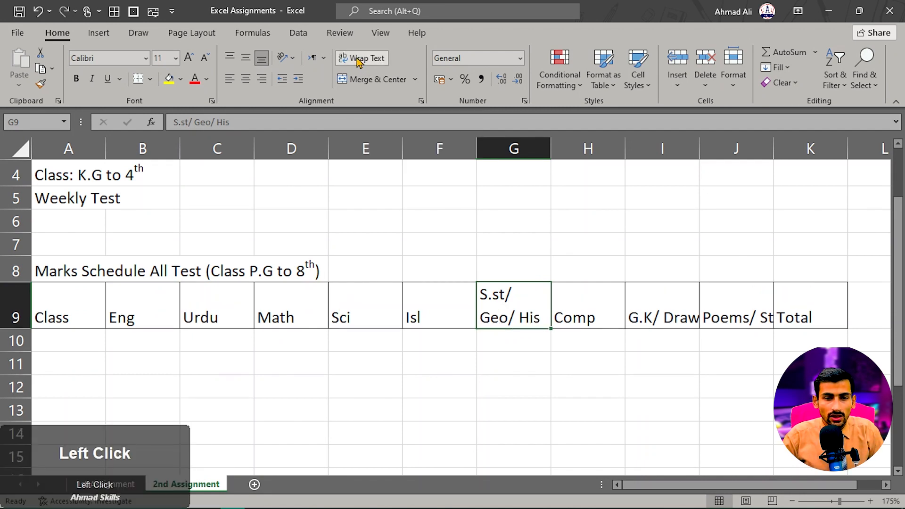
key(ctrl+z)
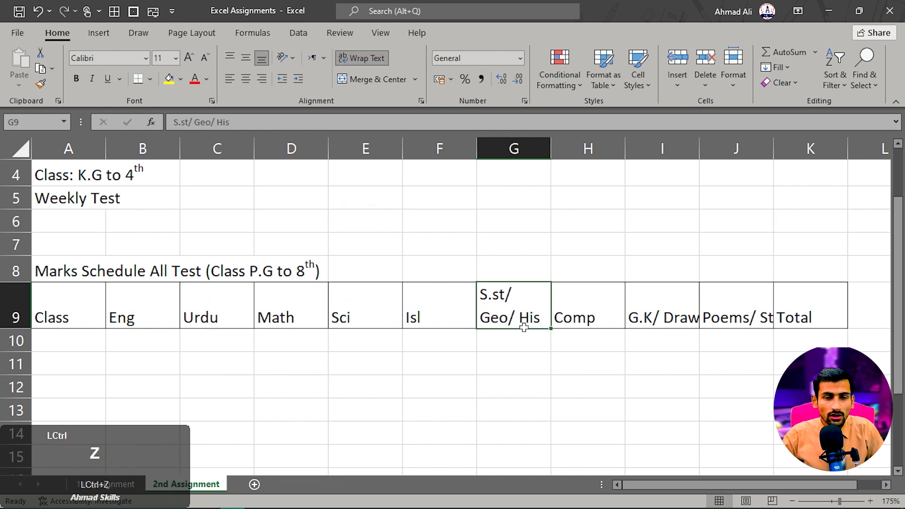
- Split the G9 heading into three lines within the cell: S.st/, Geo/ and His
double_click(517, 292)
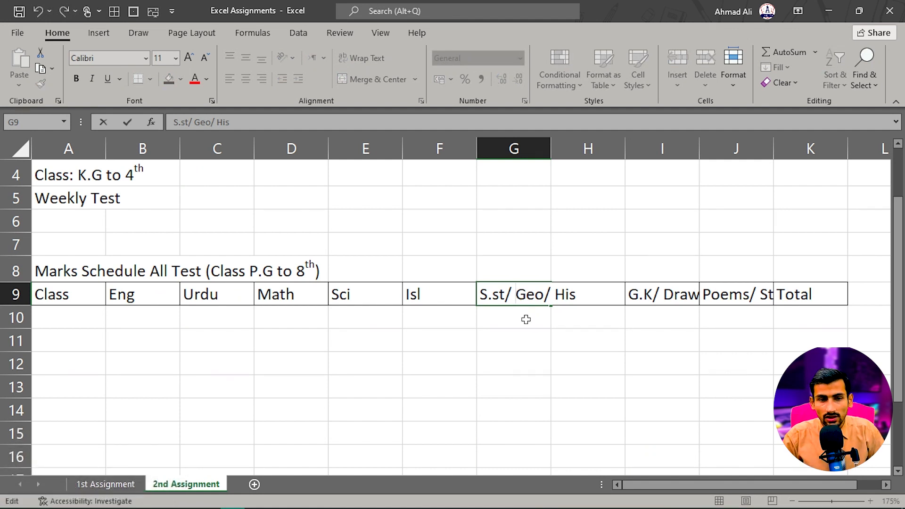
key(BackSpace)
key(alt+Return)
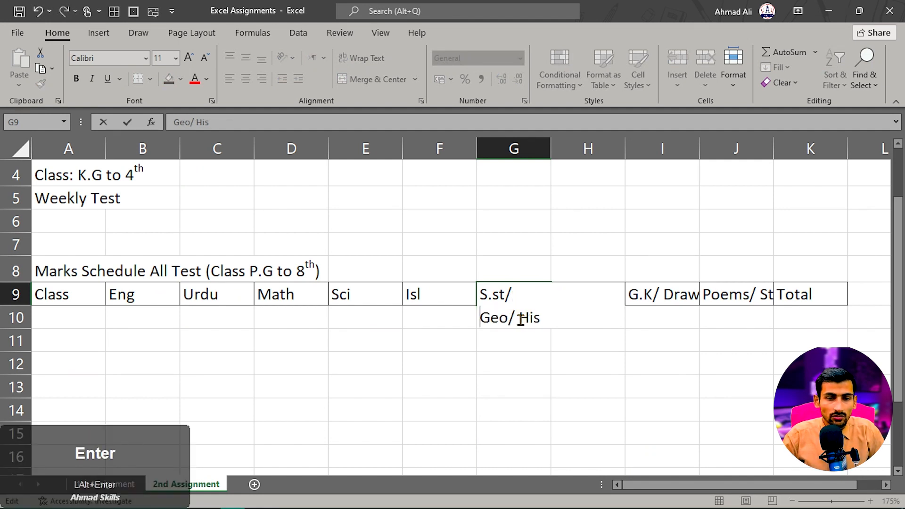
click(520, 319)
key(BackSpace)
key(alt+Return)
key(Return)
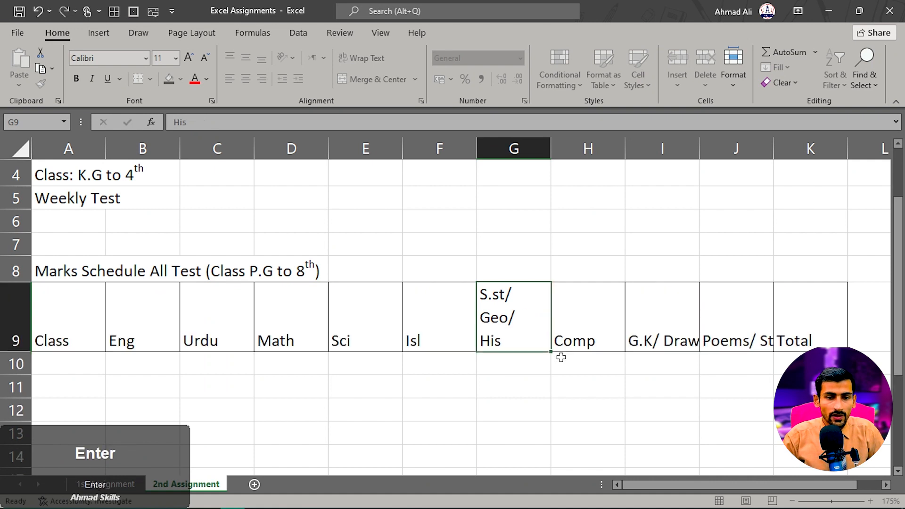
click(520, 329)
- Split the I9 heading into the lines G.K/ and Draw, and the J9 heading into Poems/ and Stories
double_click(658, 339)
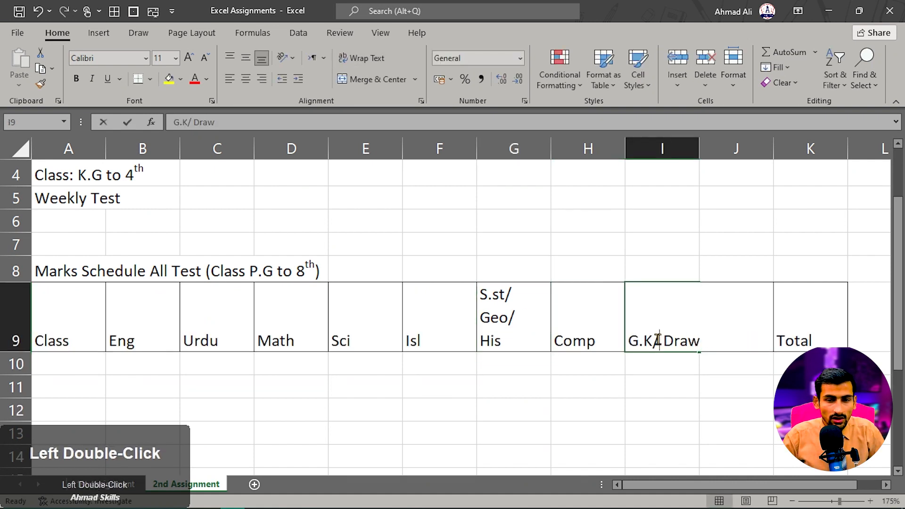
click(664, 341)
key(BackSpace)
key(alt+Return)
key(Return)
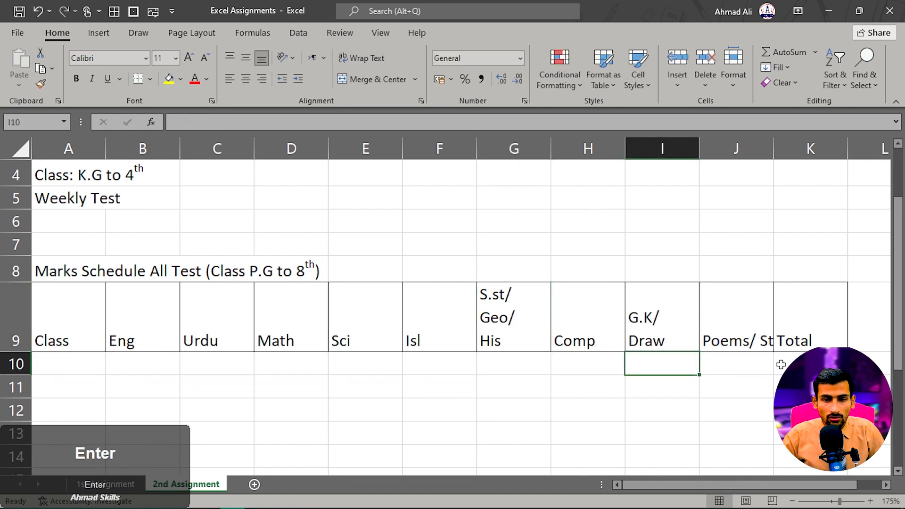
double_click(762, 344)
key(BackSpace)
key(alt+Return)
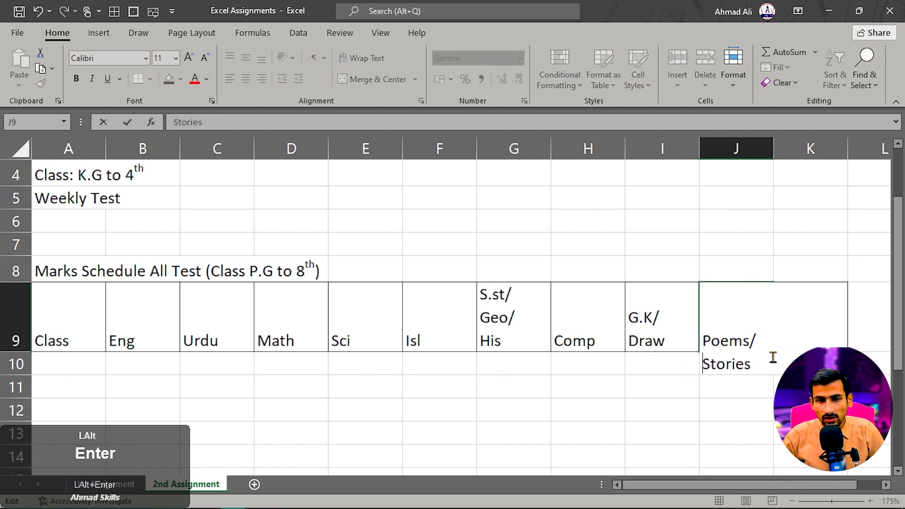
click(681, 394)
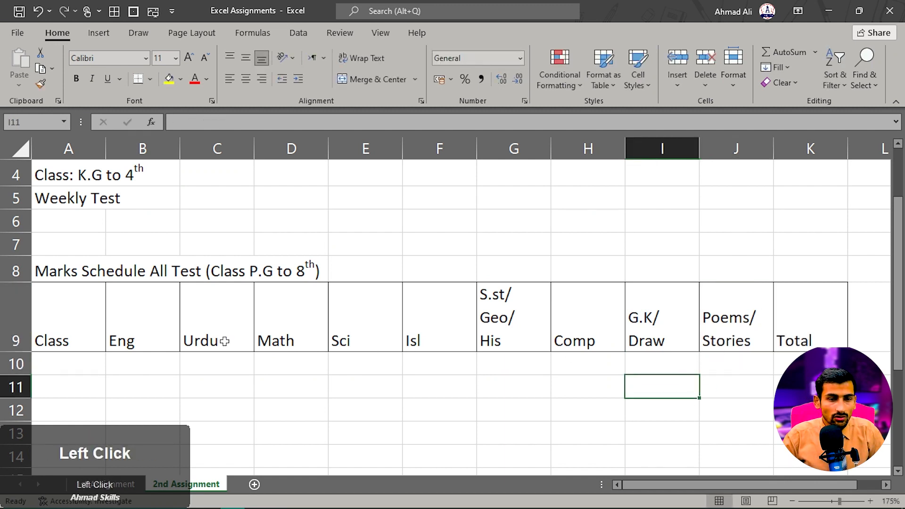
- Center the headings in A9:K9 both horizontally and vertically
drag(68, 340, 778, 323)
click(245, 79)
click(246, 59)
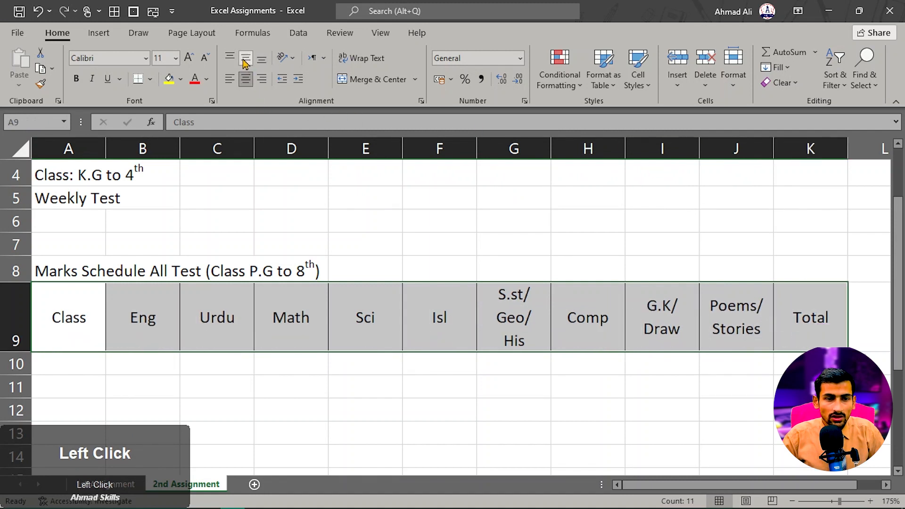
click(372, 330)
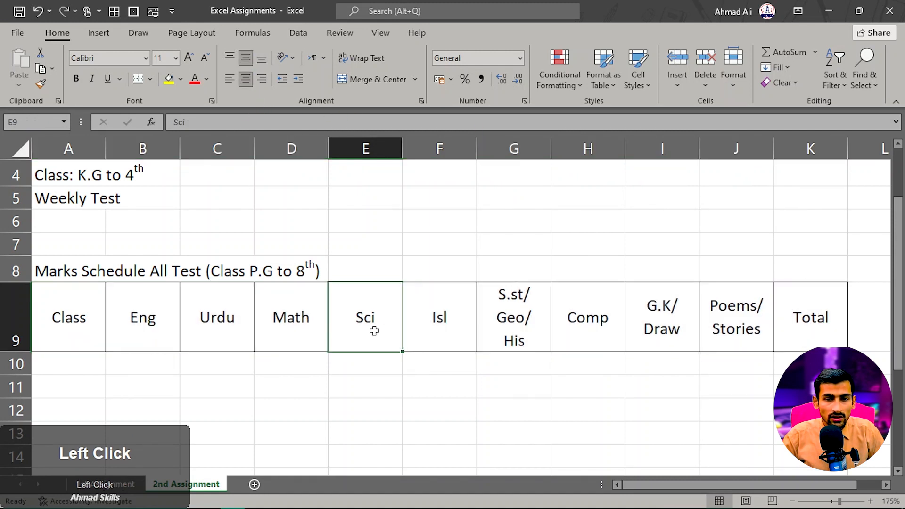
- Make the headings in A9:K9 bold and enlarge the Class heading in A9 to font size 14
click(71, 324)
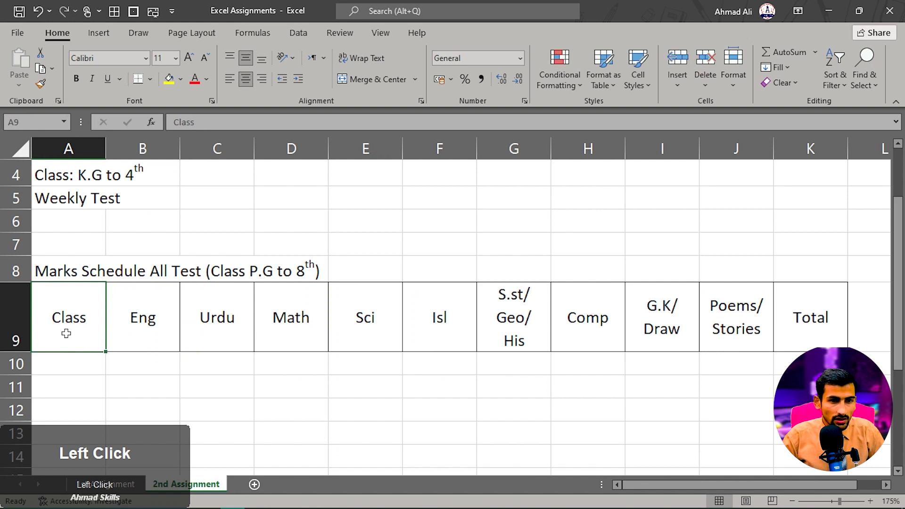
drag(66, 333, 789, 312)
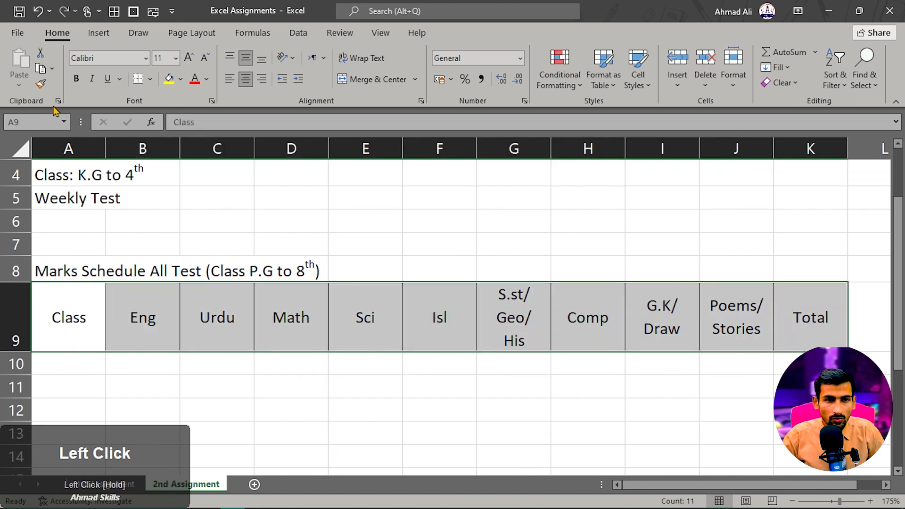
click(76, 78)
click(70, 339)
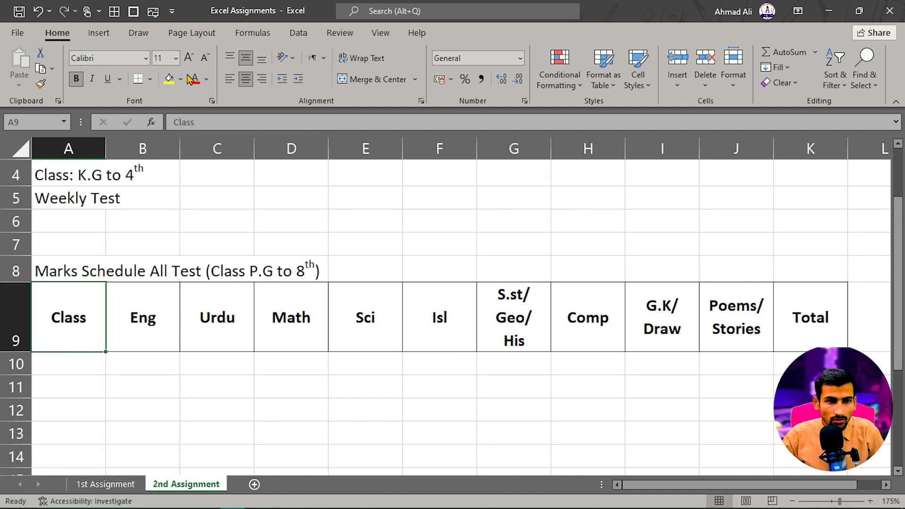
click(190, 59)
click(189, 58)
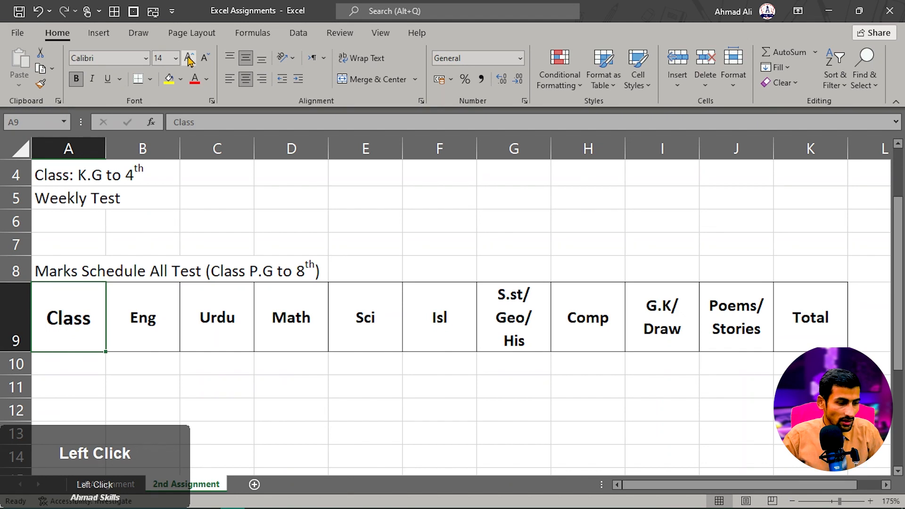
- Check the marks schedule in Word, and back in Excel set the font of the whole 2nd Assignment sheet to Times New Roman
key(alt+Tab)
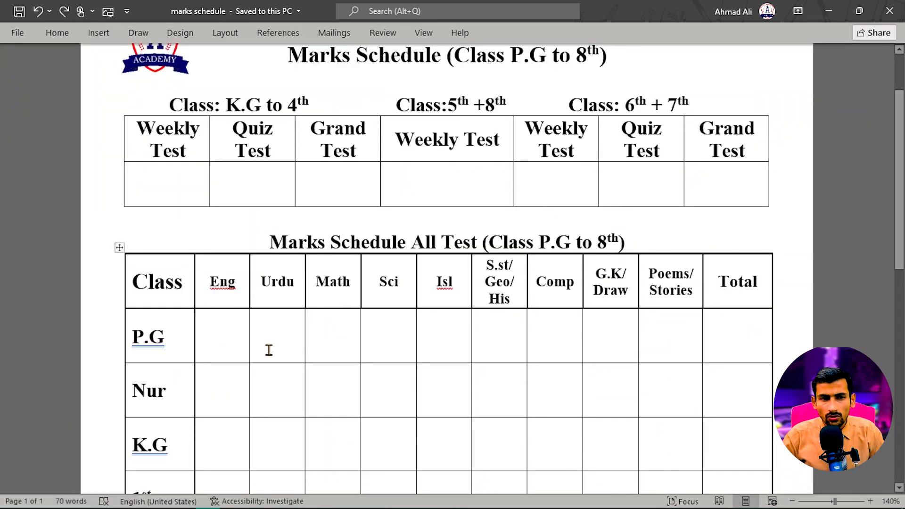
scroll(270, 329, up, 2)
scroll(269, 328, down, 5)
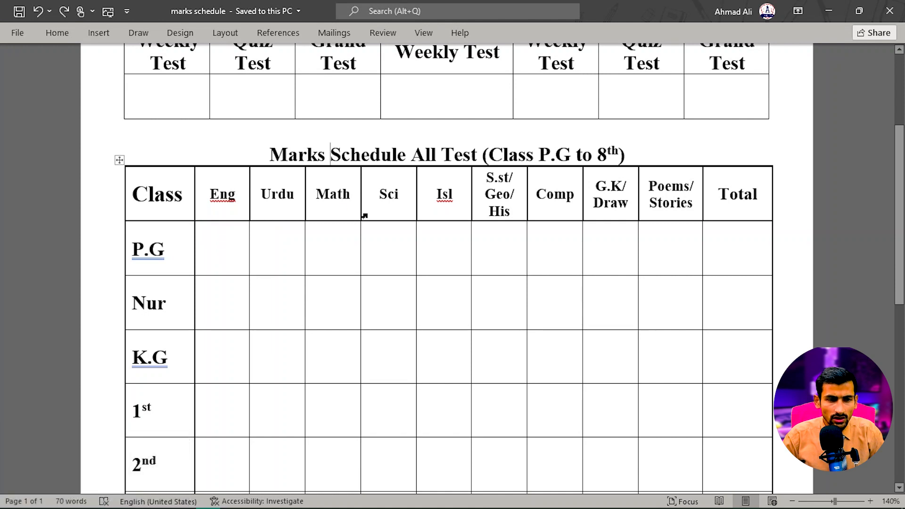
click(255, 276)
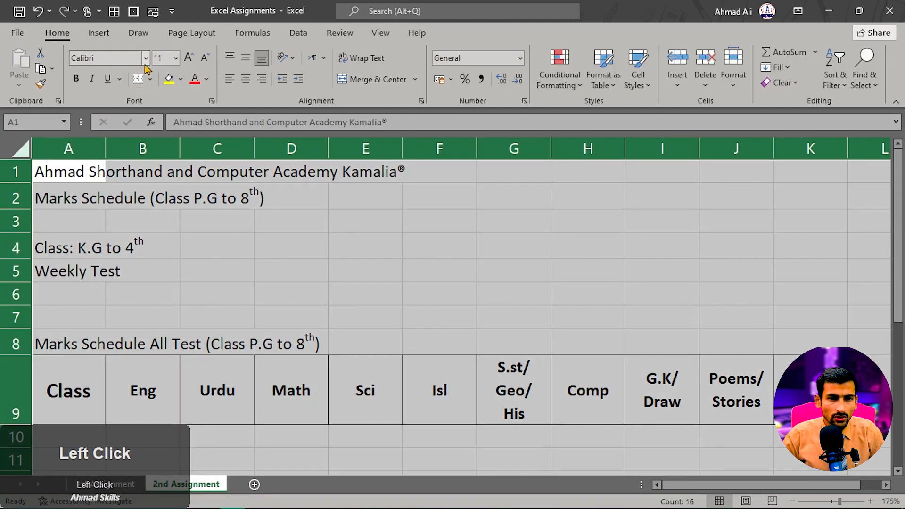
click(146, 59)
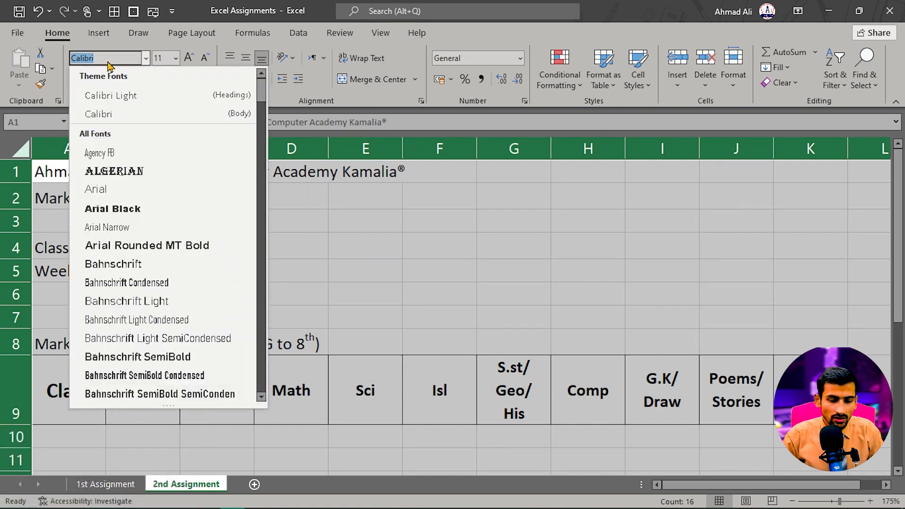
text(Times New Roman)
key(Return)
click(141, 246)
scroll(228, 351, down, 2)
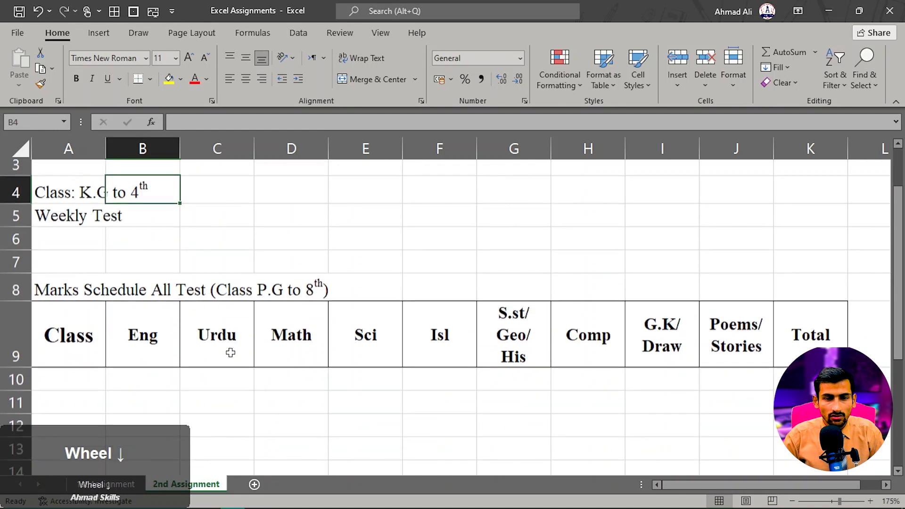
scroll(141, 348, down, 1)
scroll(105, 327, up, 3)
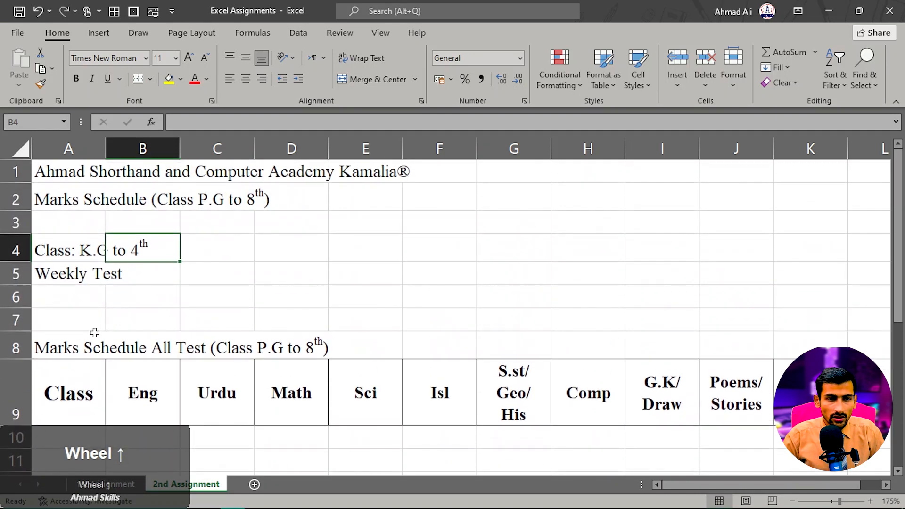
- Merge and center the "Marks Schedule All Test" title across A8:K8, and format it bold, middle-aligned and size 14
drag(58, 347, 799, 346)
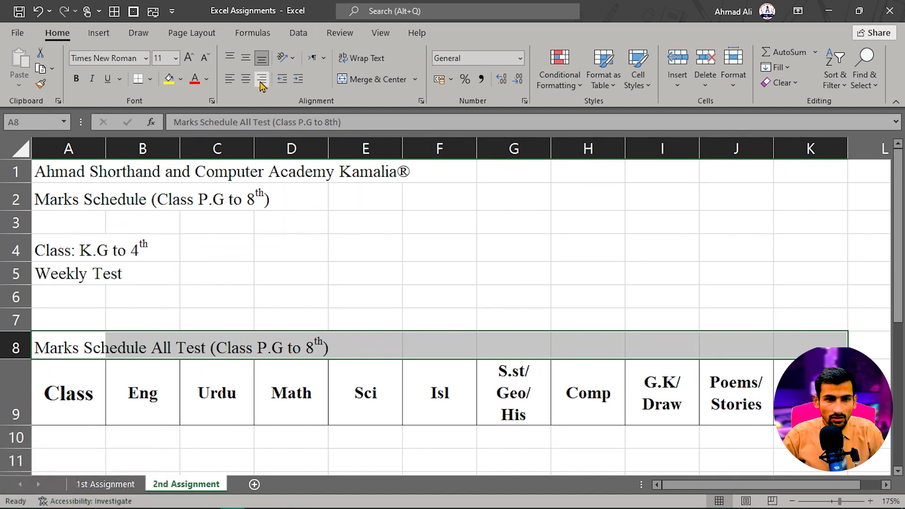
click(398, 80)
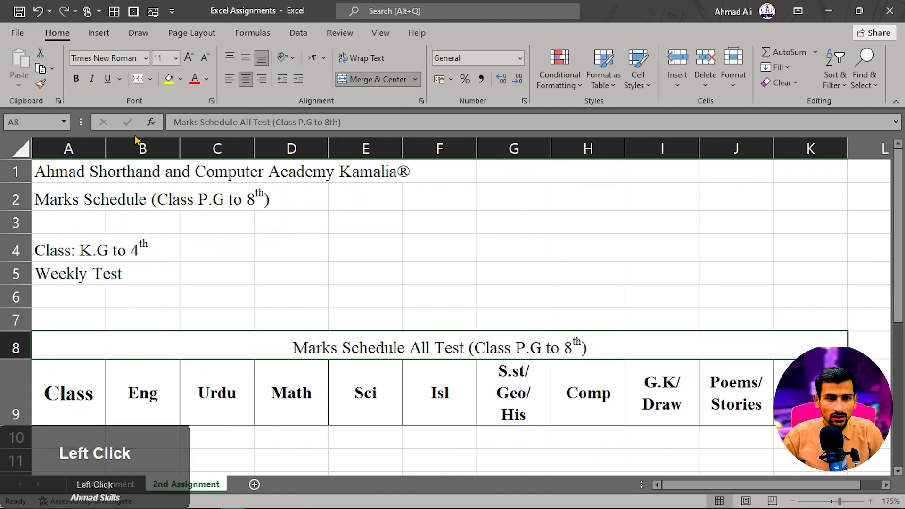
click(75, 80)
click(245, 59)
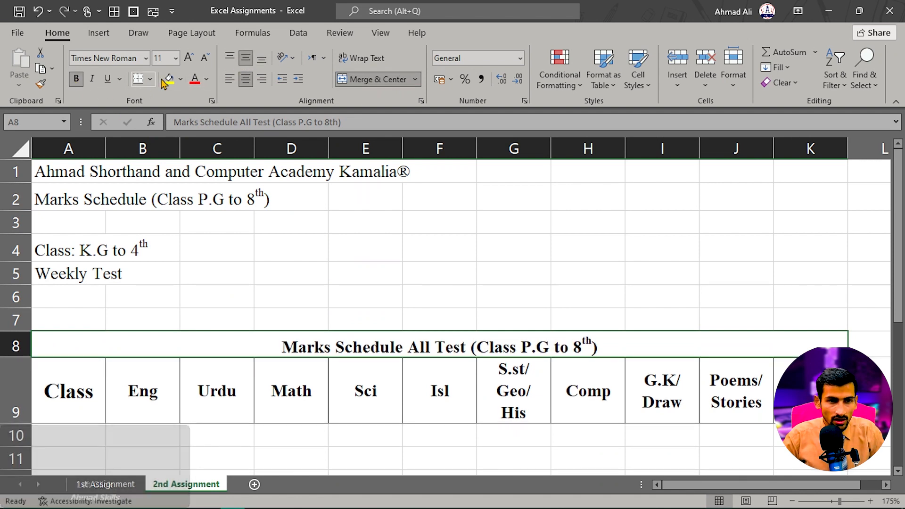
click(188, 58)
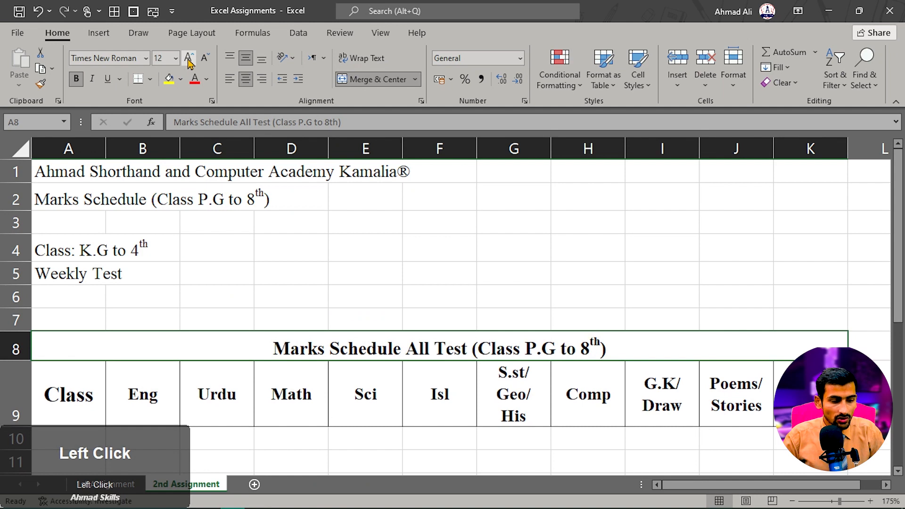
click(188, 58)
scroll(398, 347, up, 1)
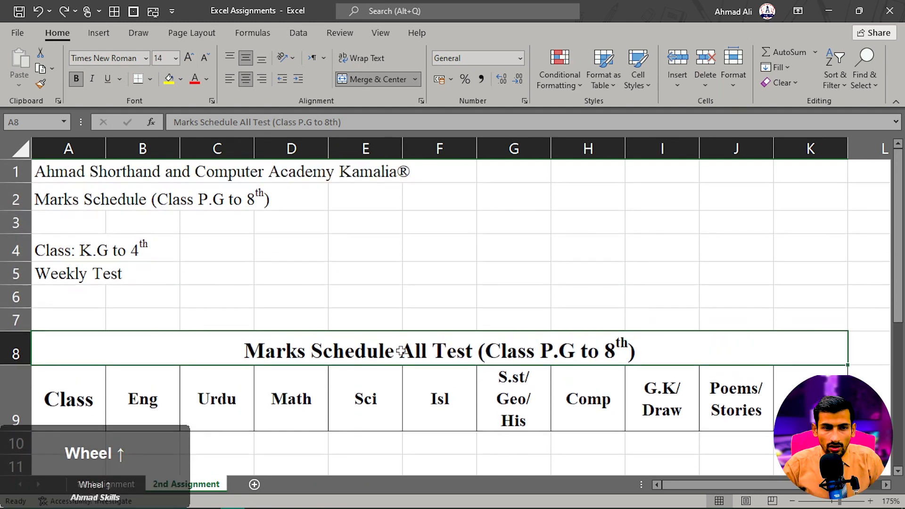
- Apply all borders to the two-row test table range A5:K6
drag(53, 275, 812, 293)
click(358, 242)
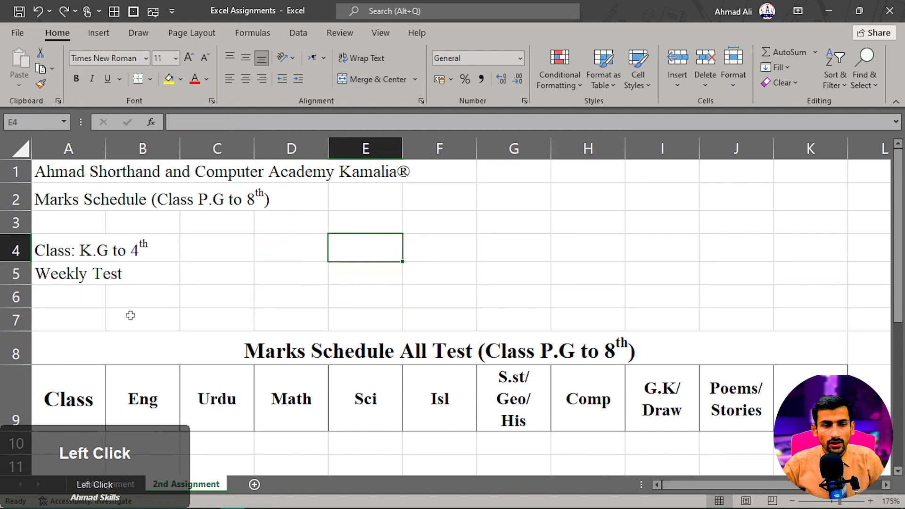
drag(43, 277, 789, 299)
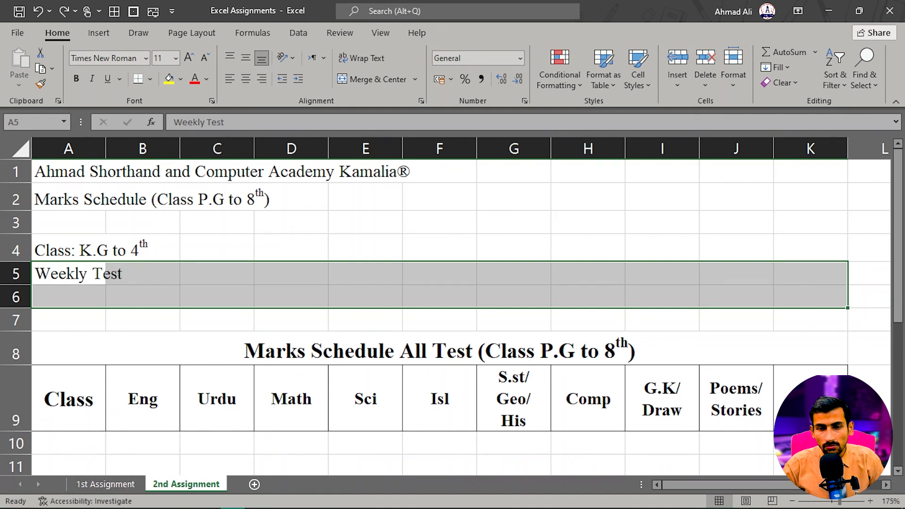
drag(801, 417, 92, 425)
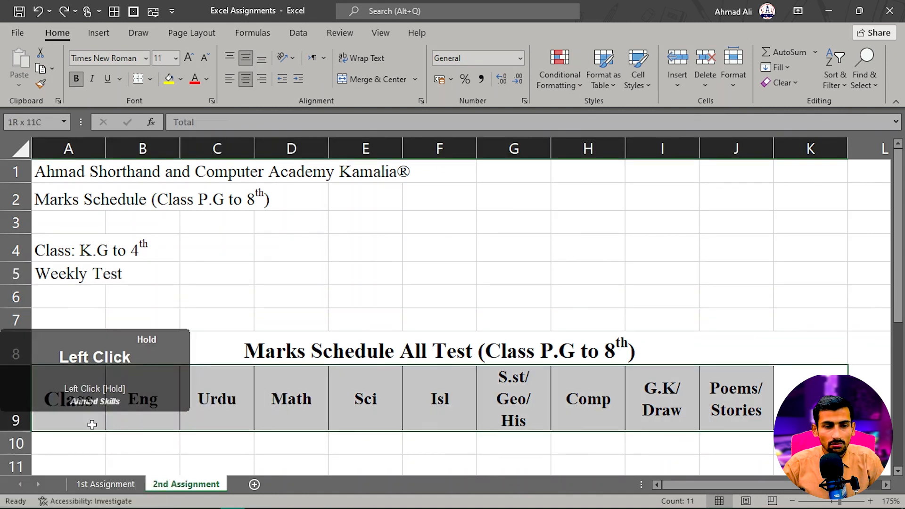
click(553, 404)
drag(61, 270, 810, 297)
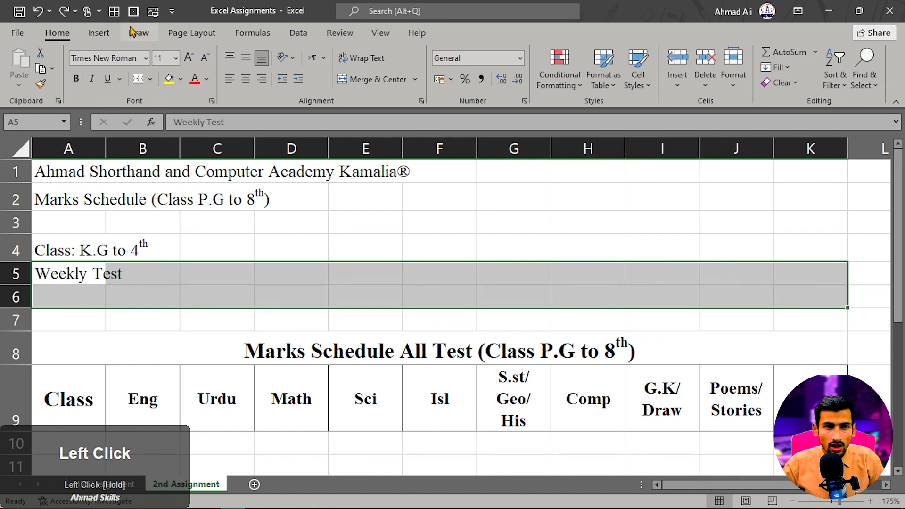
click(115, 14)
click(294, 257)
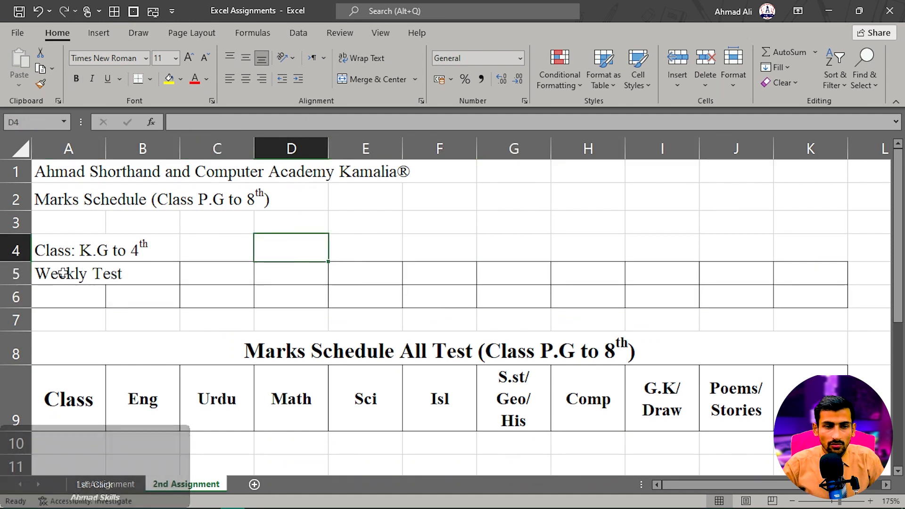
- Compare the bordered range A5:K6 with the upper test table in the Word marks schedule and return to Excel
drag(62, 270, 788, 287)
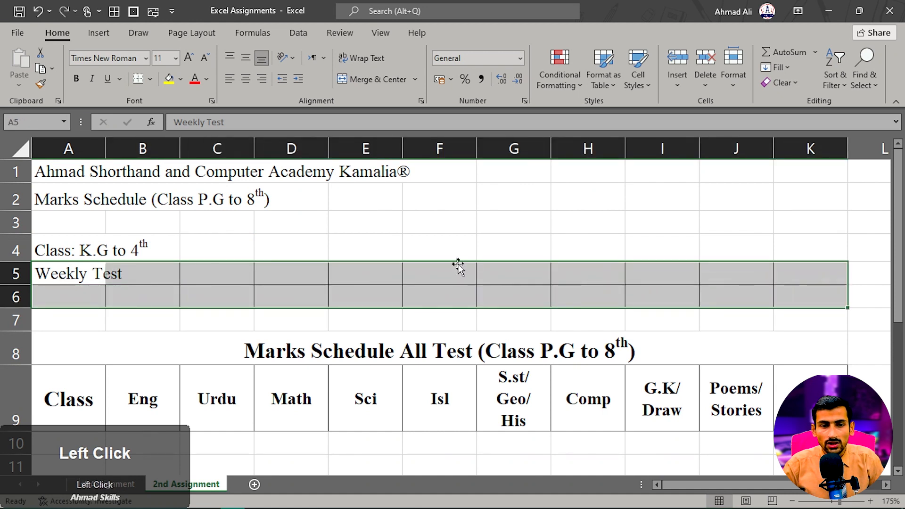
click(448, 250)
key(alt+Tab)
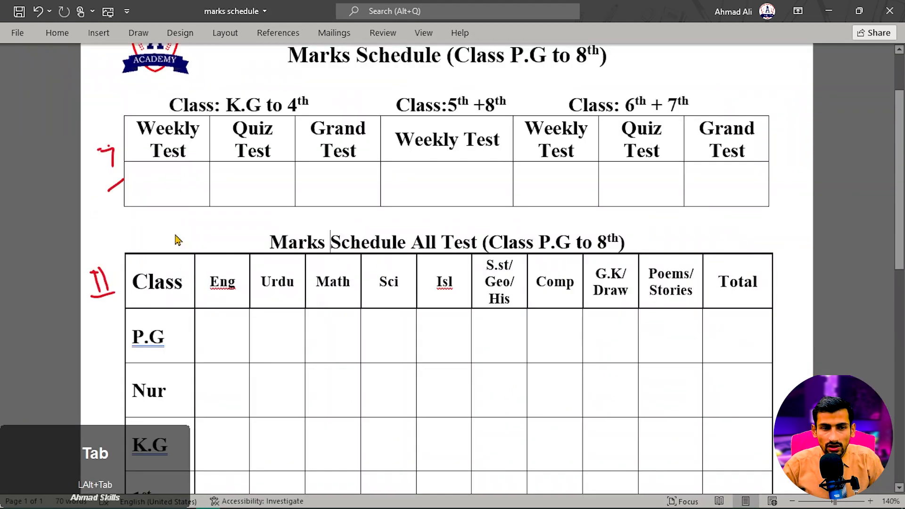
key(alt+Tab)
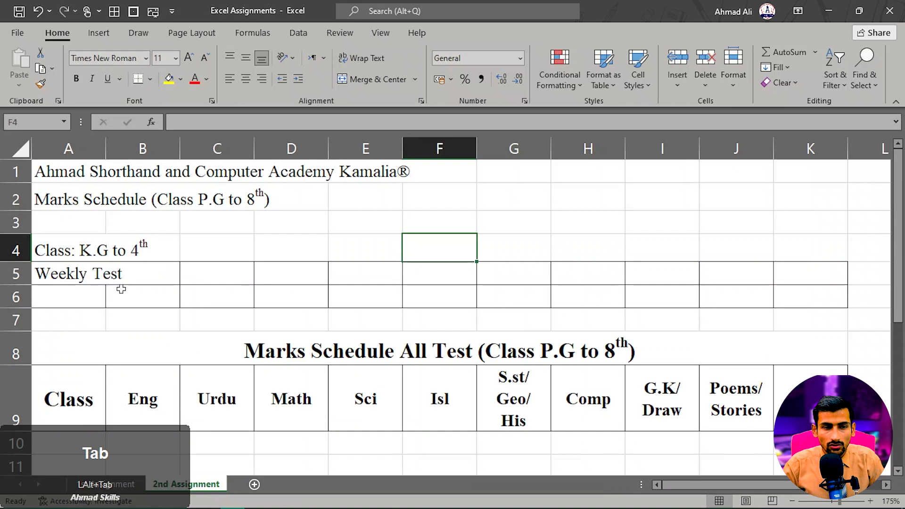
drag(94, 273, 822, 287)
click(366, 253)
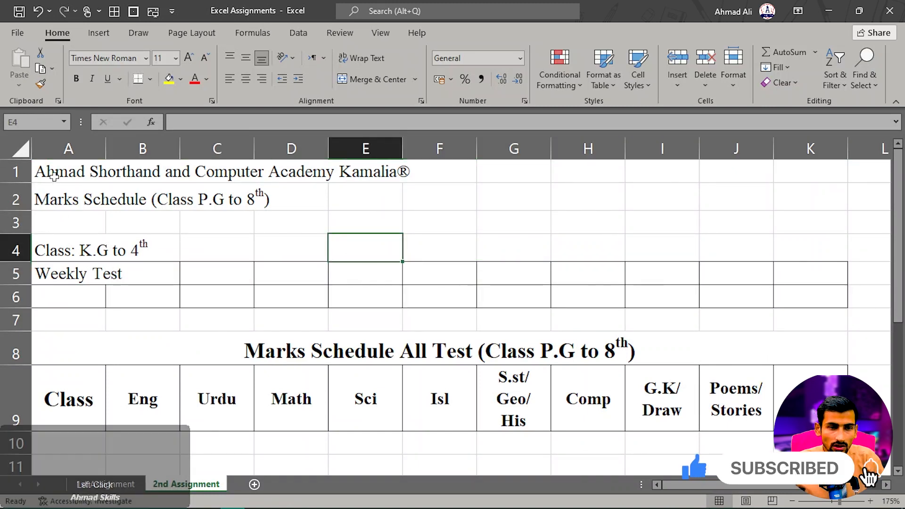
- Merge and center the academy title across A1:K1 and the Marks Schedule title across A2:K2, making both bold, middle-aligned and larger
drag(53, 176, 786, 164)
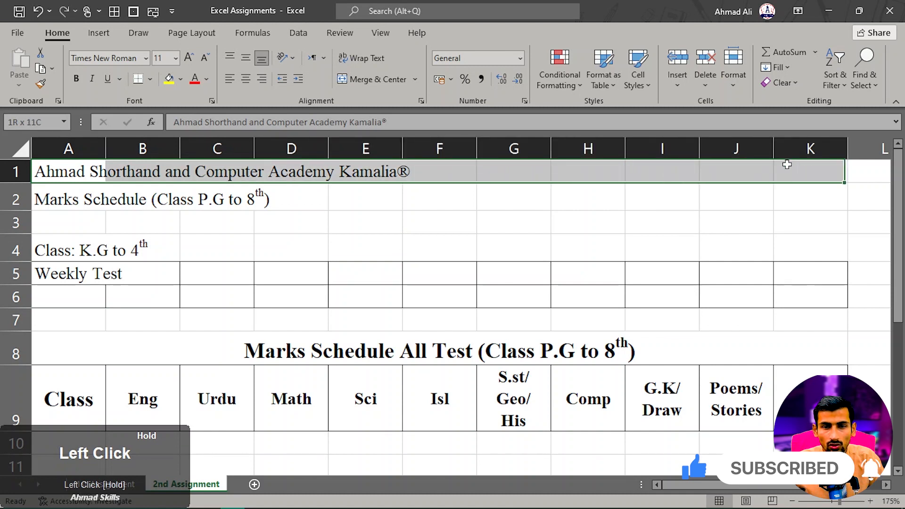
click(359, 79)
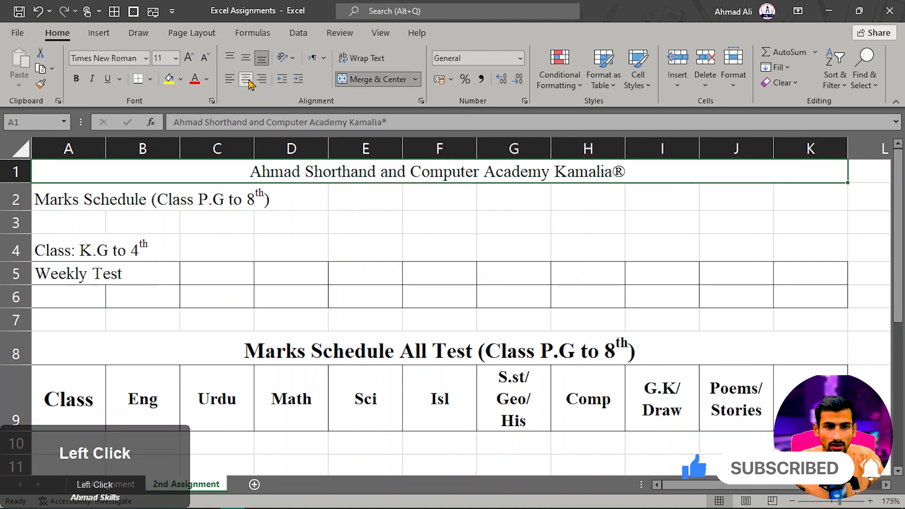
click(247, 61)
click(77, 82)
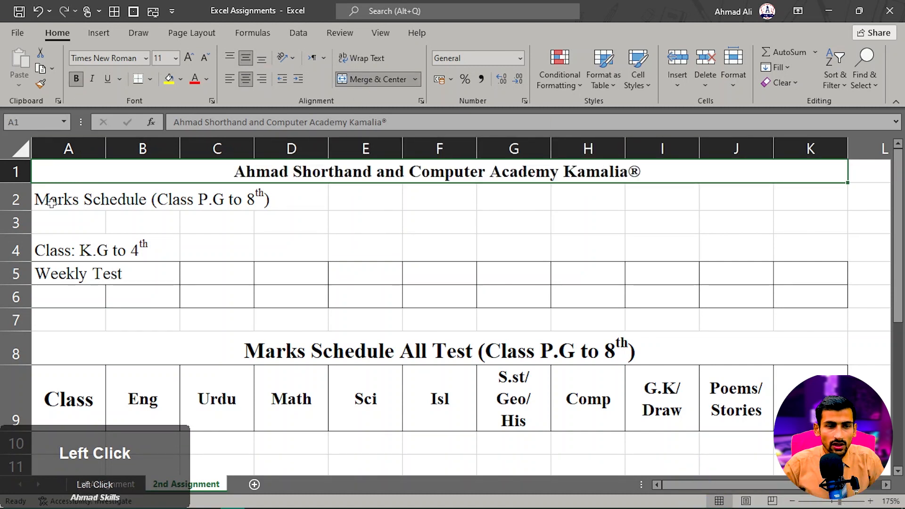
drag(52, 203, 811, 195)
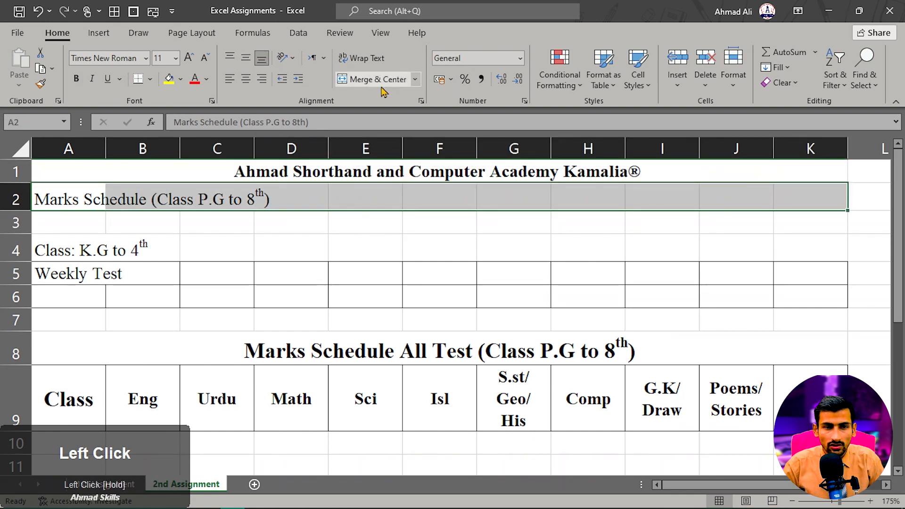
click(377, 79)
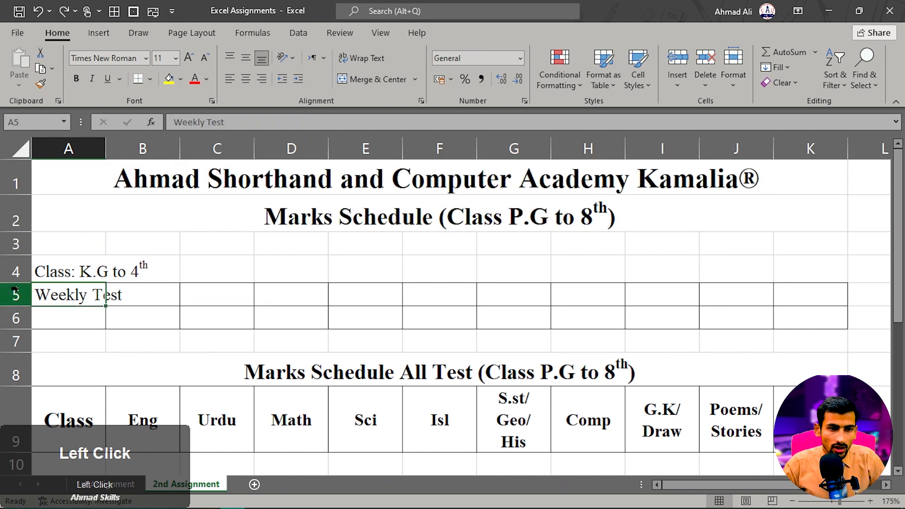
- Wrap the text in row 5, center rows 5 and 6 horizontally and vertically, and make row 5 bold
click(16, 294)
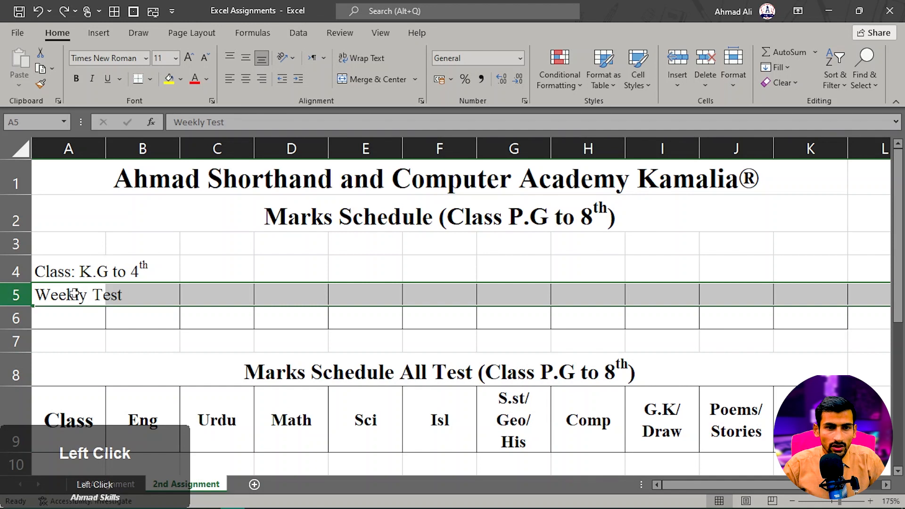
click(361, 58)
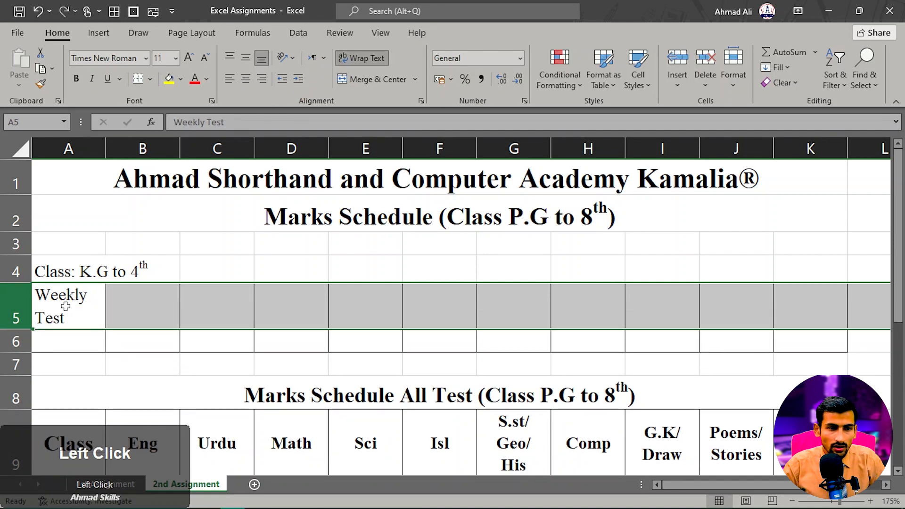
drag(18, 306, 17, 340)
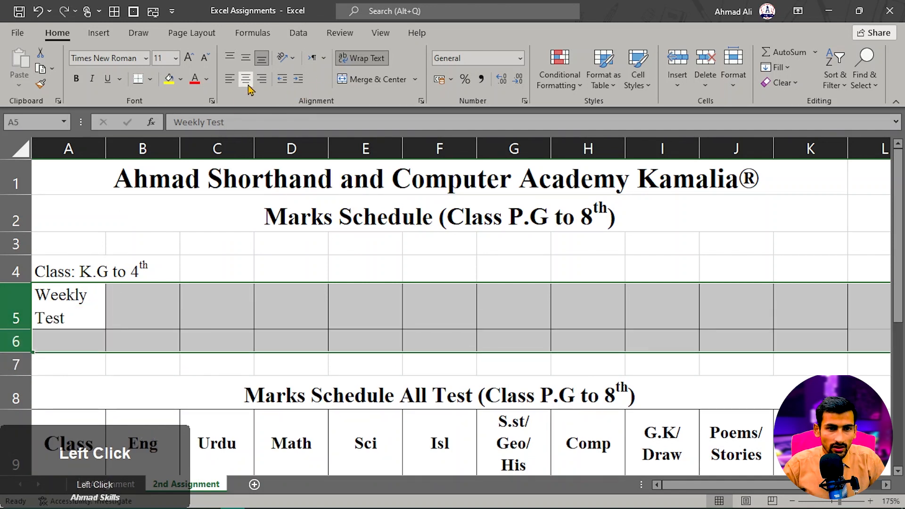
click(246, 79)
click(155, 294)
click(17, 314)
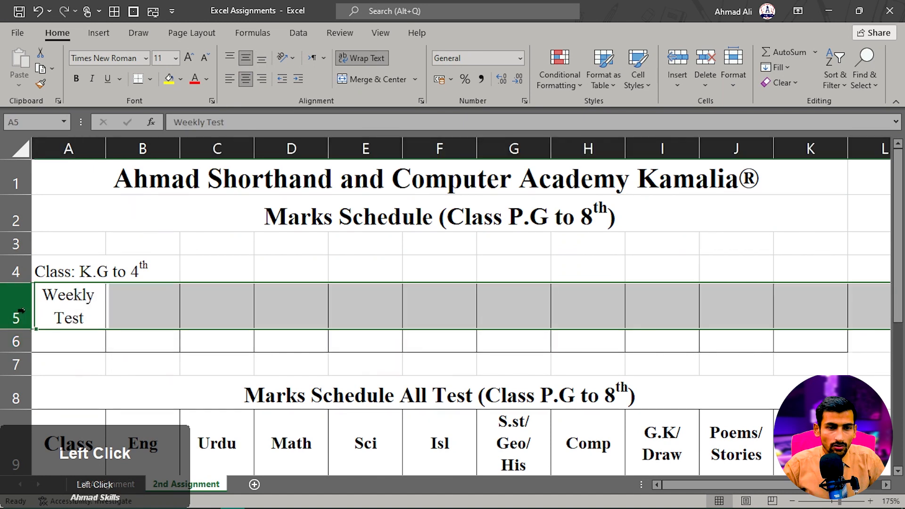
click(75, 79)
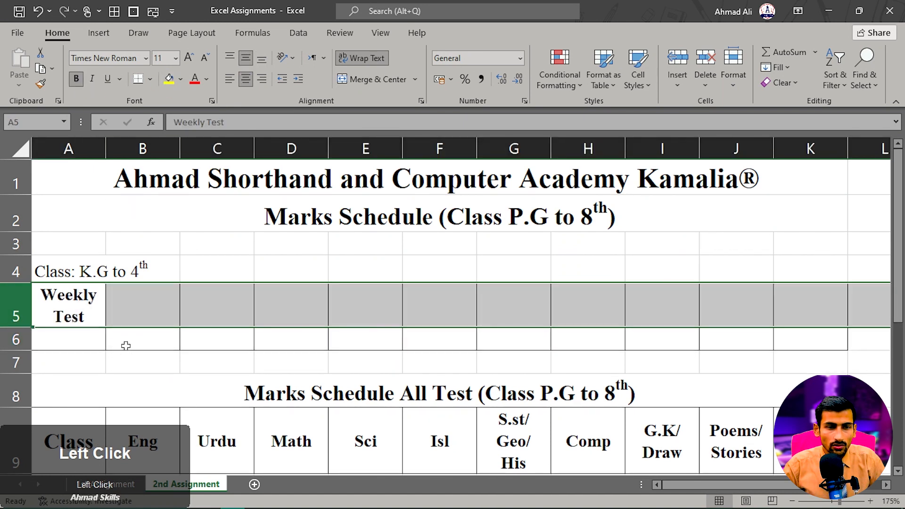
- Following the Word schedule, enter Quiz Test in B5 and Grand Test in C5, and copy A5:C5 to I5:K5
click(144, 311)
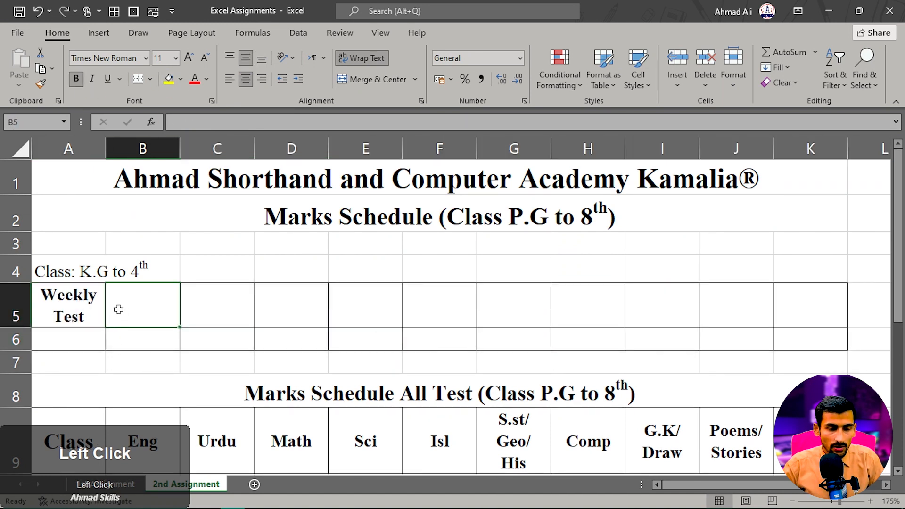
key(alt+Tab)
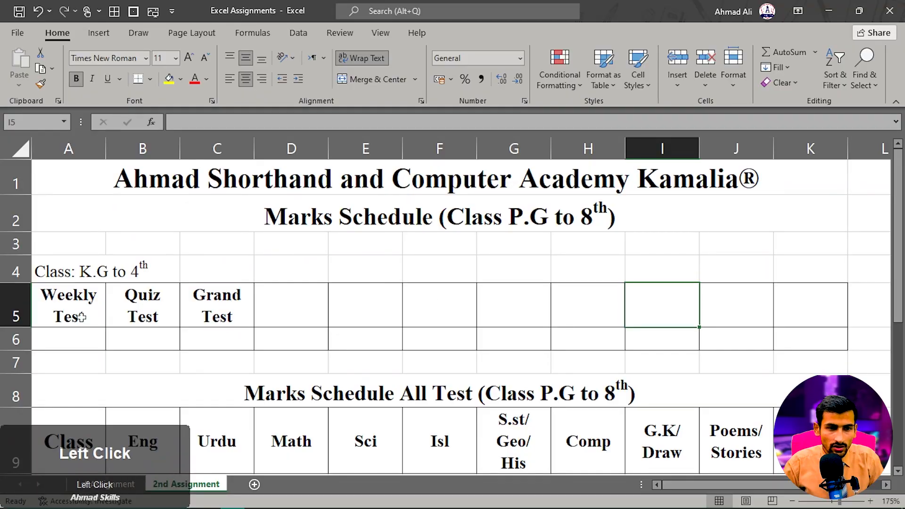
drag(97, 319, 217, 311)
key(ctrl+c)
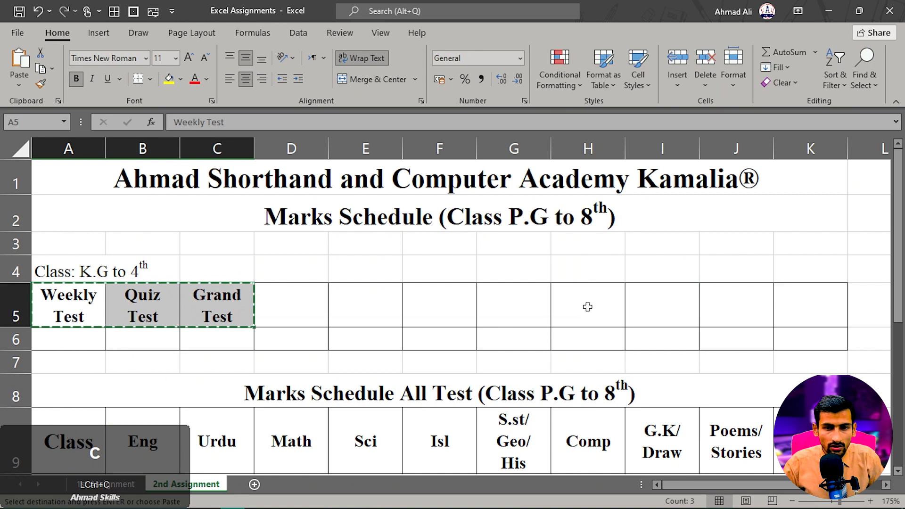
click(671, 306)
key(ctrl+v)
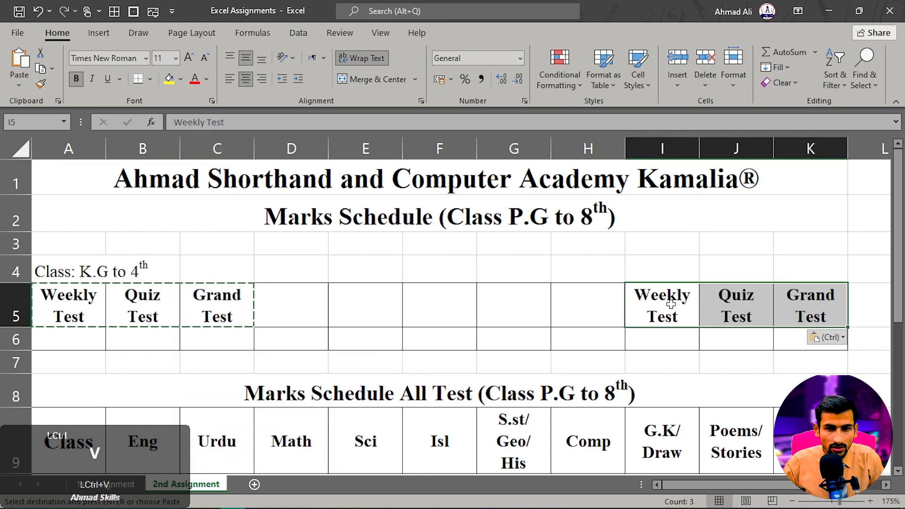
- Merge and center E5:G5 and E6:G6, and enter the heading Weekly Test in the merged E5 cell
click(606, 309)
drag(382, 314, 547, 312)
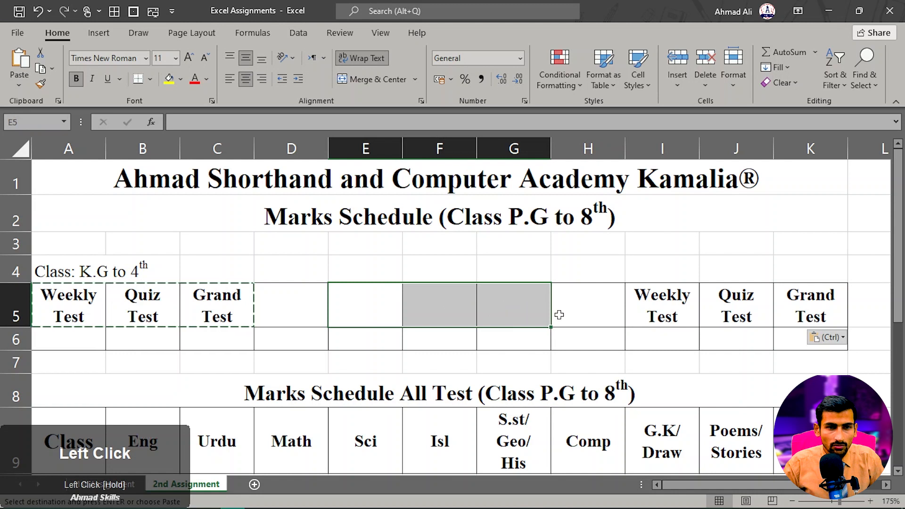
click(358, 80)
drag(377, 351, 509, 332)
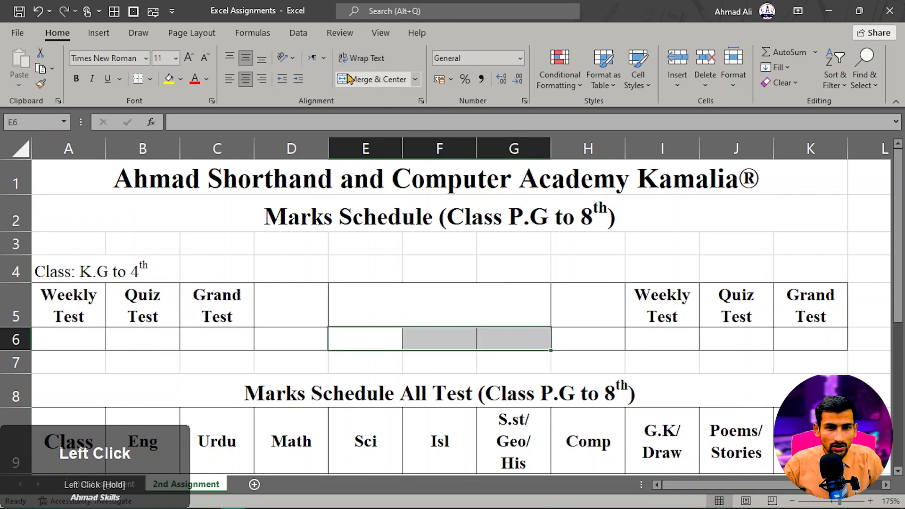
click(370, 79)
click(387, 308)
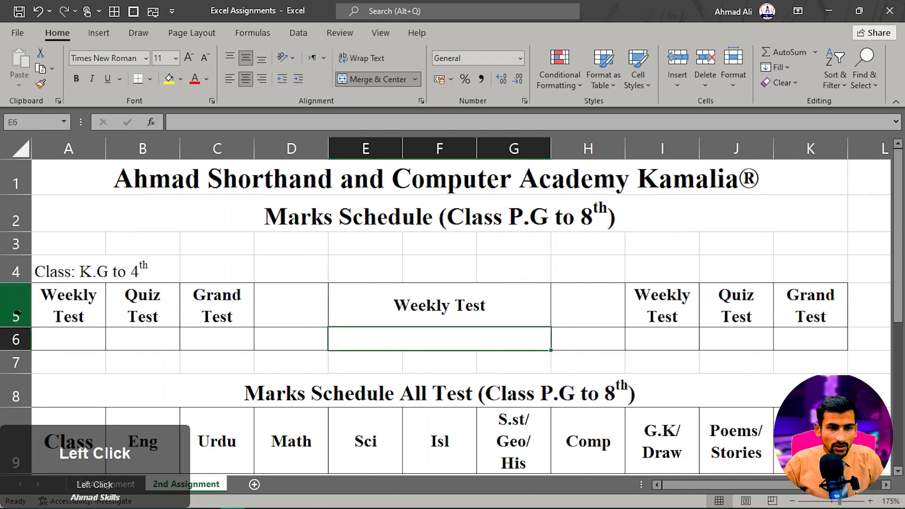
- Increase the height of row 6 to more than twice its size
click(13, 309)
click(16, 339)
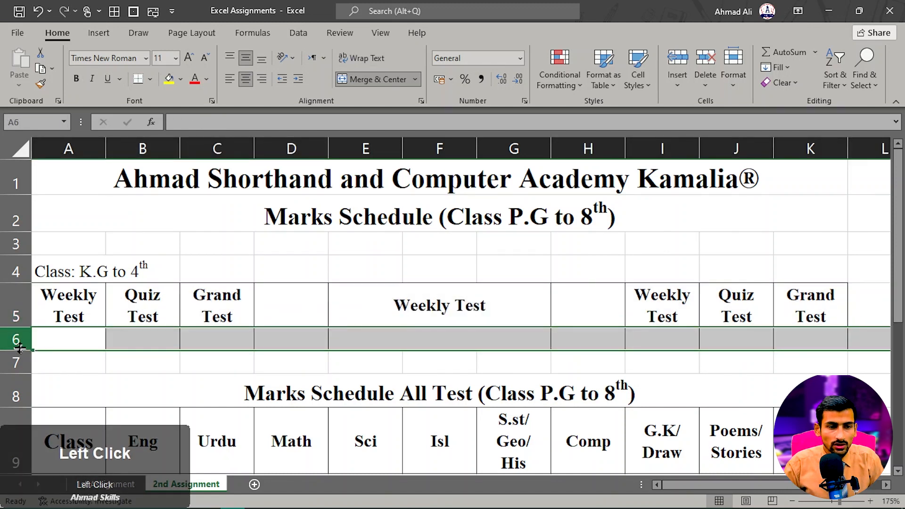
drag(18, 350, 18, 379)
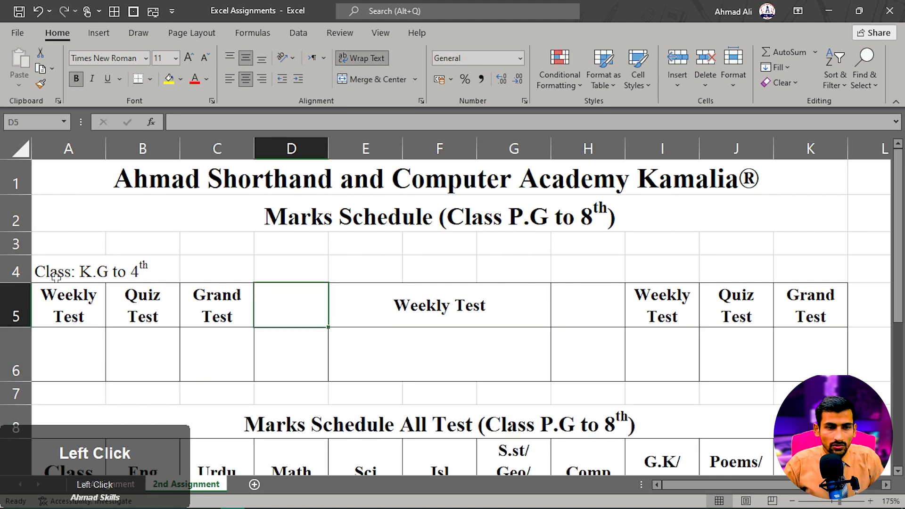
- Merge and center "Class: K.G to 4th" across A4:C4 and make it bold at font size 12
drag(56, 277, 222, 271)
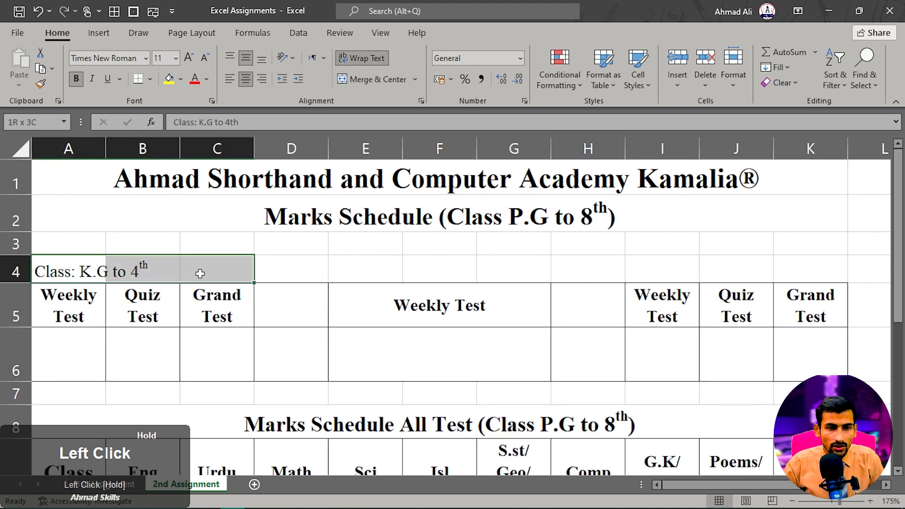
click(367, 80)
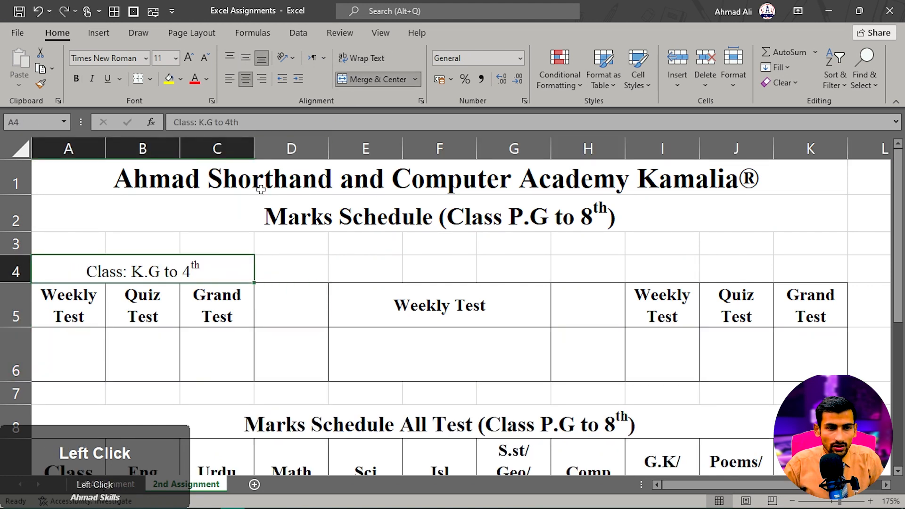
click(79, 82)
drag(72, 310, 220, 309)
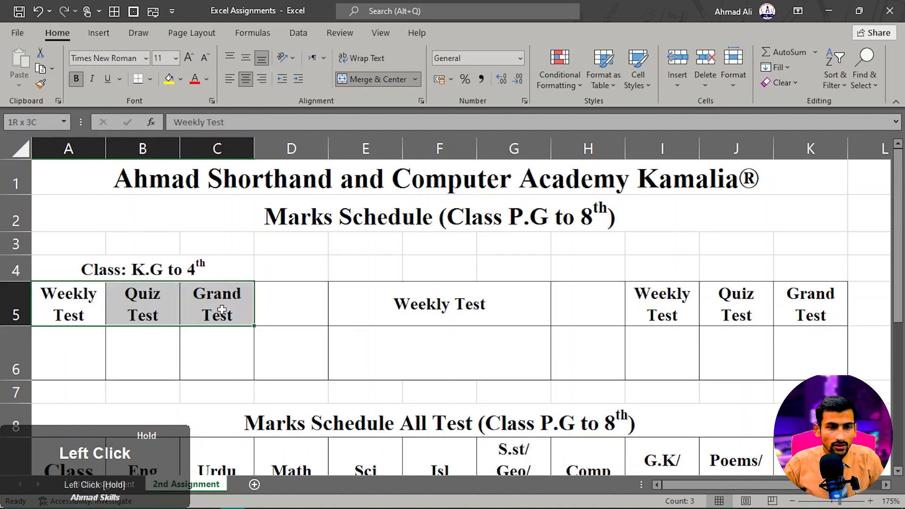
click(145, 269)
- Copy the A4 class heading to I4:K4 and E4:G4, editing them to "Class: 6th to 7th" and "Class: 5th + 8th" with superscript ordinals
key(ctrl+c)
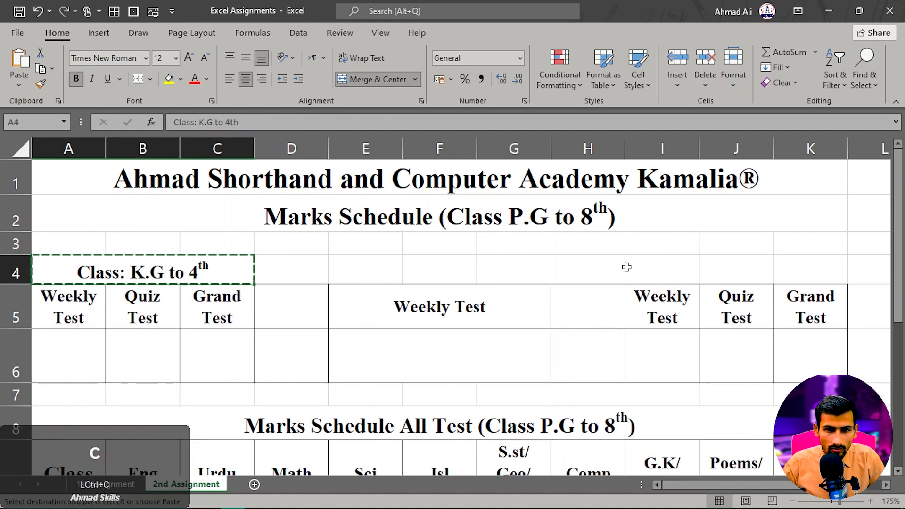
click(627, 267)
key(ctrl+v)
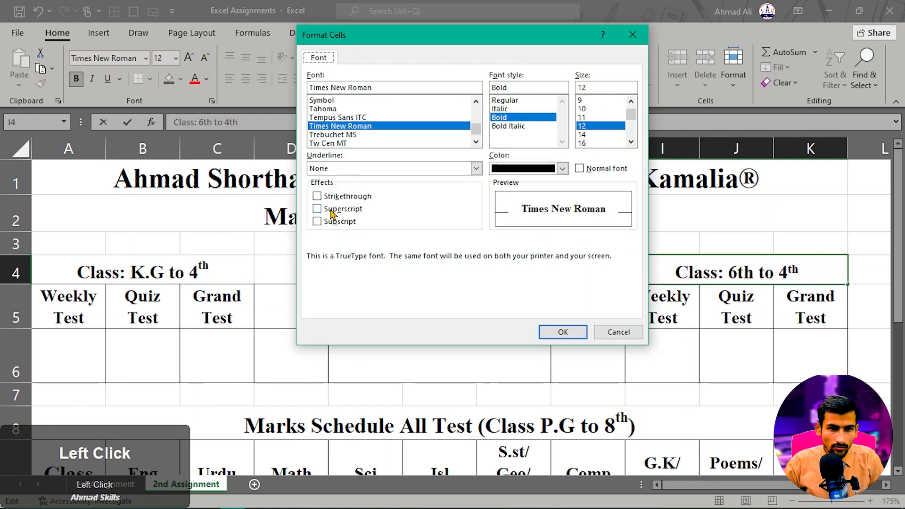
click(326, 211)
click(563, 334)
click(705, 322)
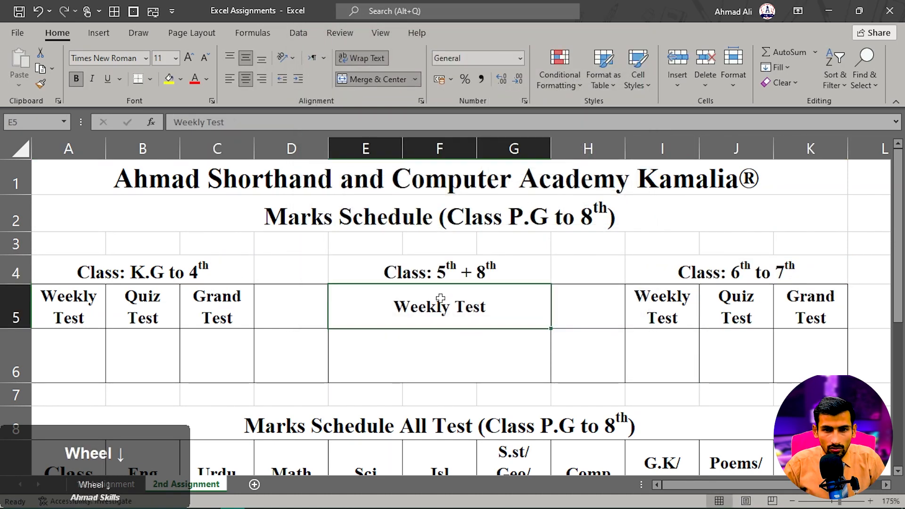
- Make the blank row 3 slightly taller to widen the gap between the titles and the class headings
scroll(434, 297, down, 2)
scroll(418, 296, down, 2)
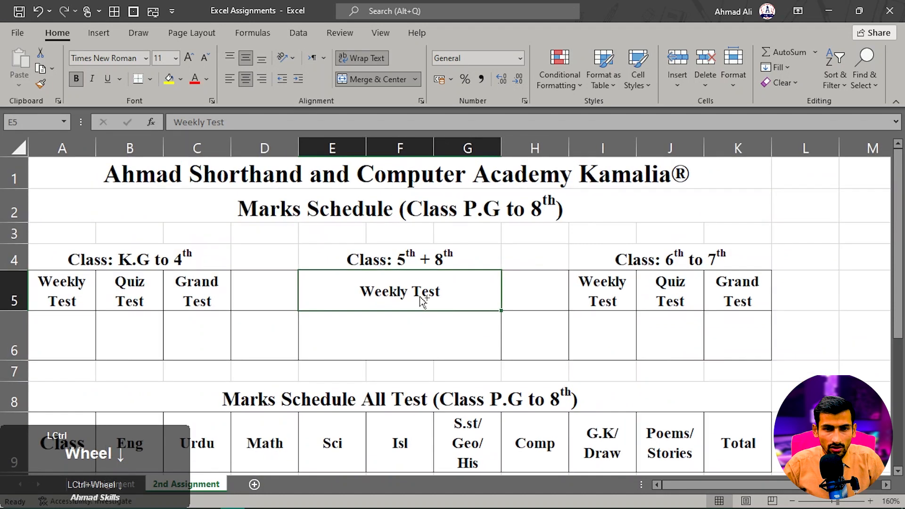
click(387, 304)
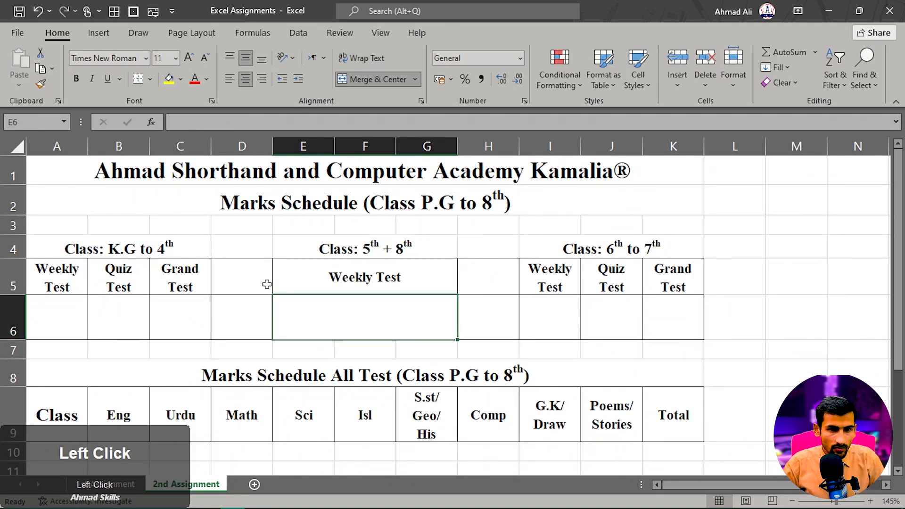
drag(6, 235, 7, 242)
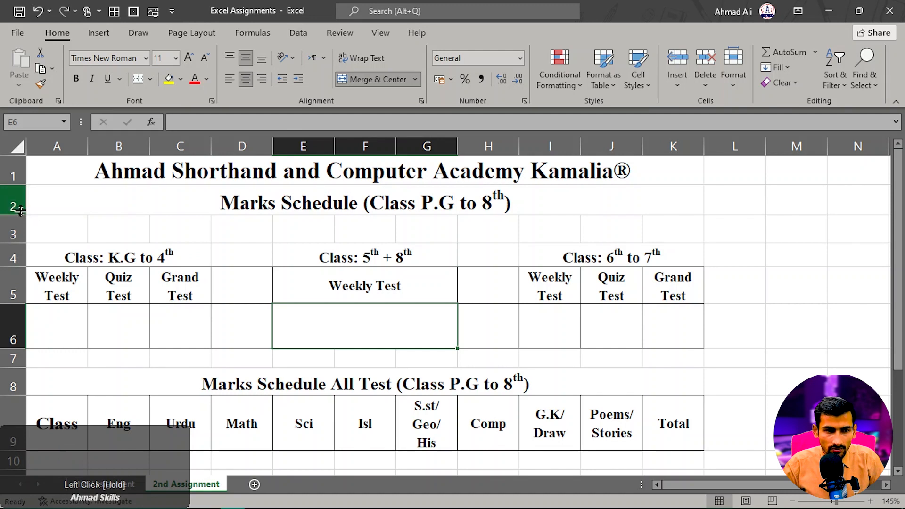